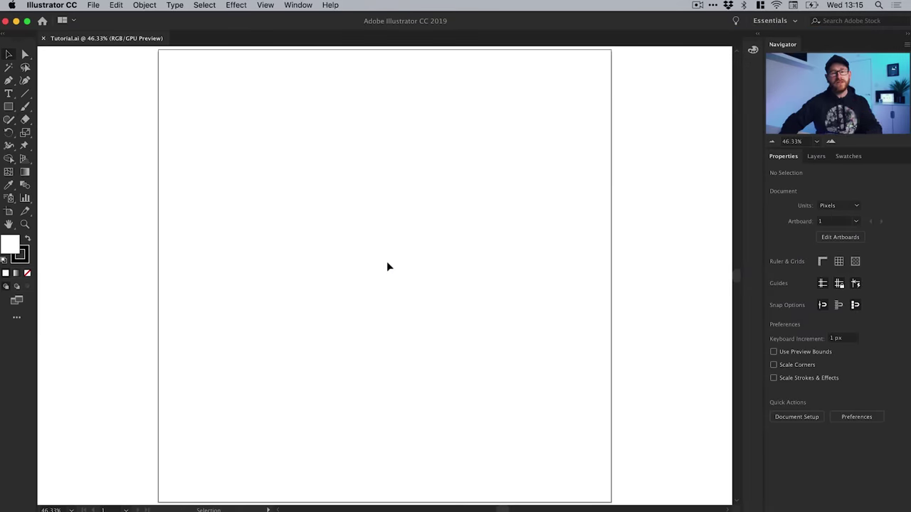
# - Uncheck Snap to Pixel in the View menu so objects stop snapping to the pixel grid
pyautogui.click(266, 4)
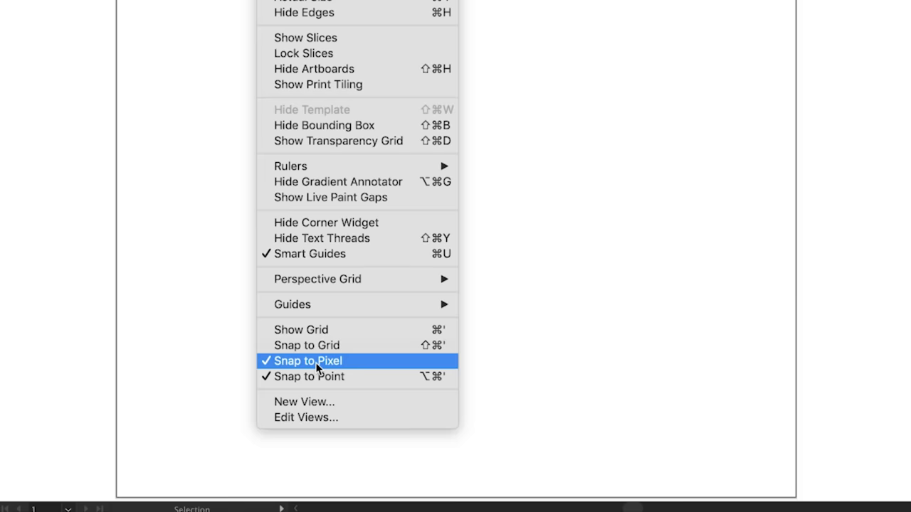
pyautogui.click(315, 362)
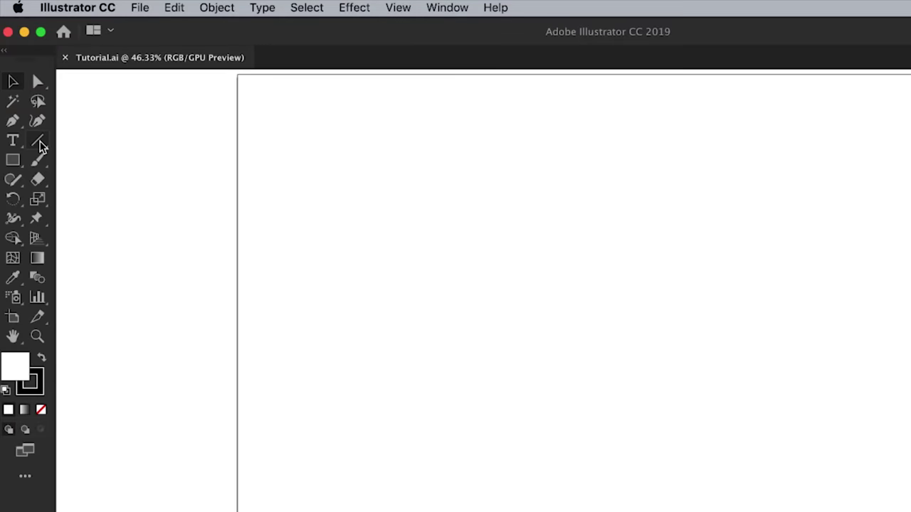
pyautogui.click(39, 143)
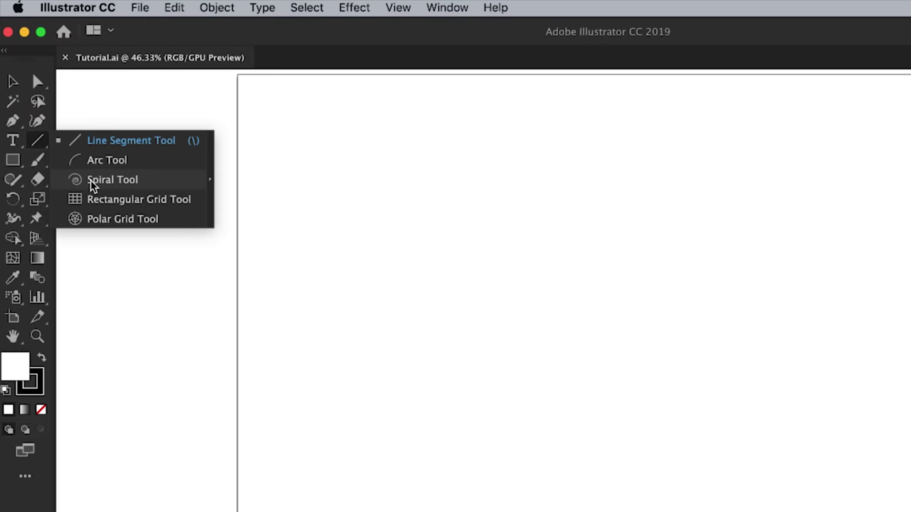
pyautogui.click(92, 182)
pyautogui.moveTo(417, 333); pyautogui.dragTo(569, 335)
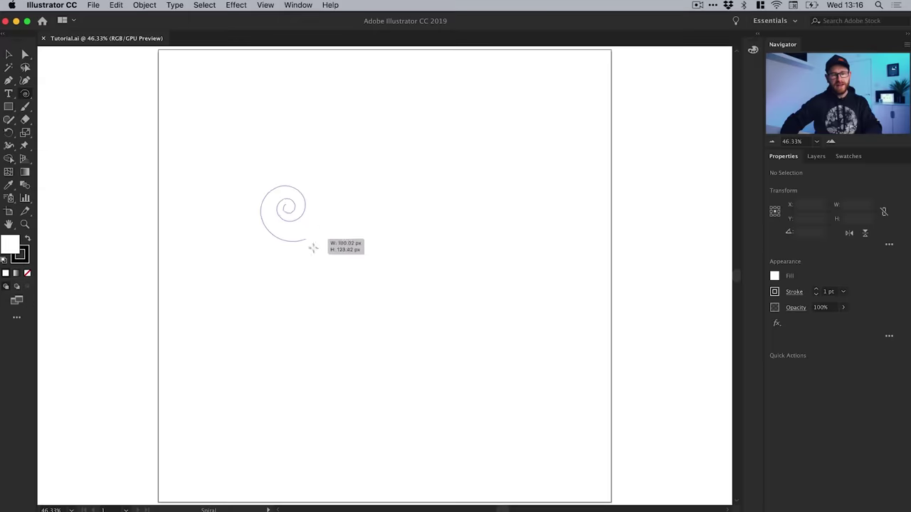
pyautogui.moveTo(379, 222); pyautogui.dragTo(332, 256)
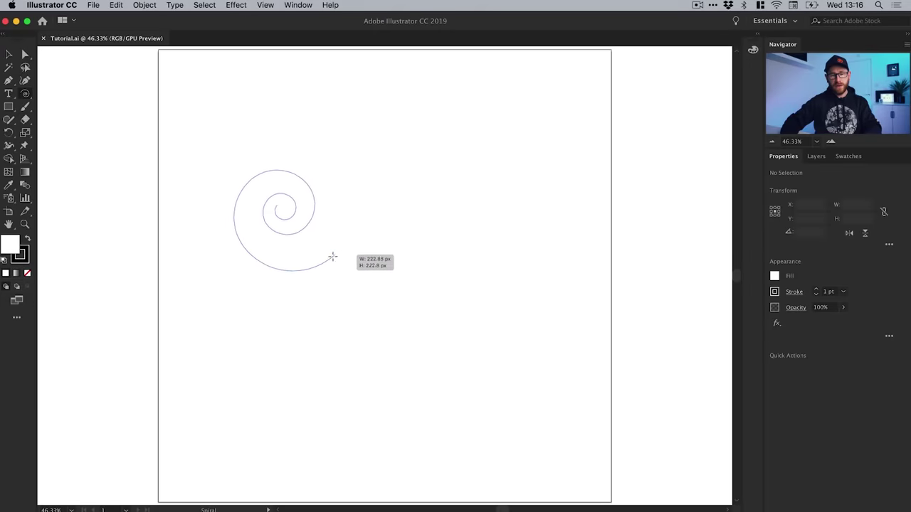
pyautogui.click(417, 194)
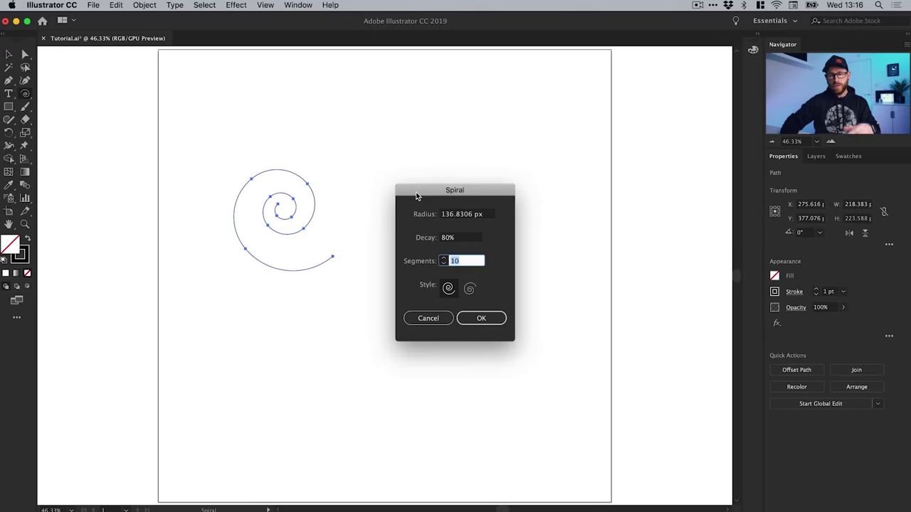
pyautogui.click(427, 318)
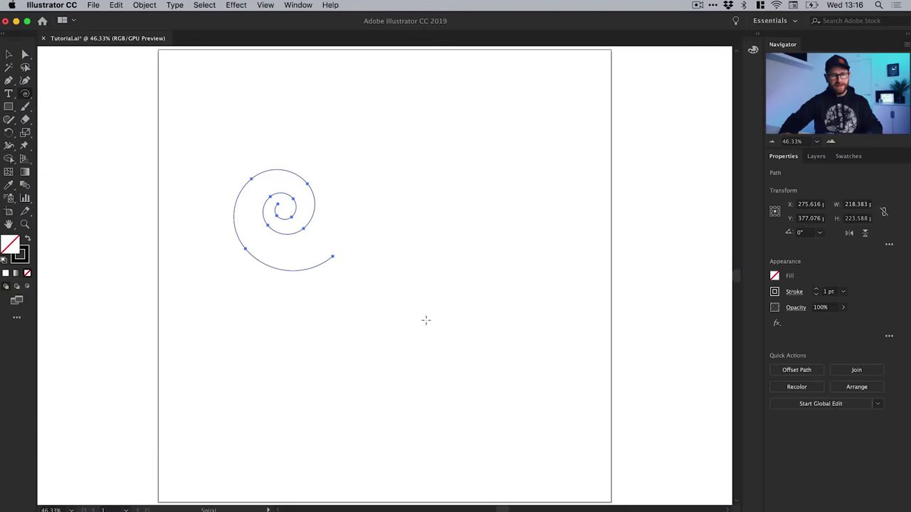
pyautogui.press('v')
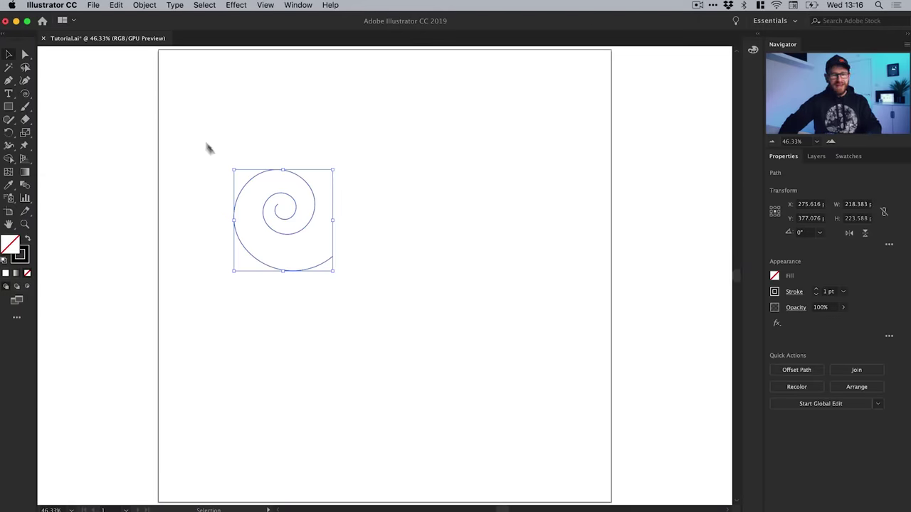
pyautogui.moveTo(198, 128); pyautogui.dragTo(361, 326)
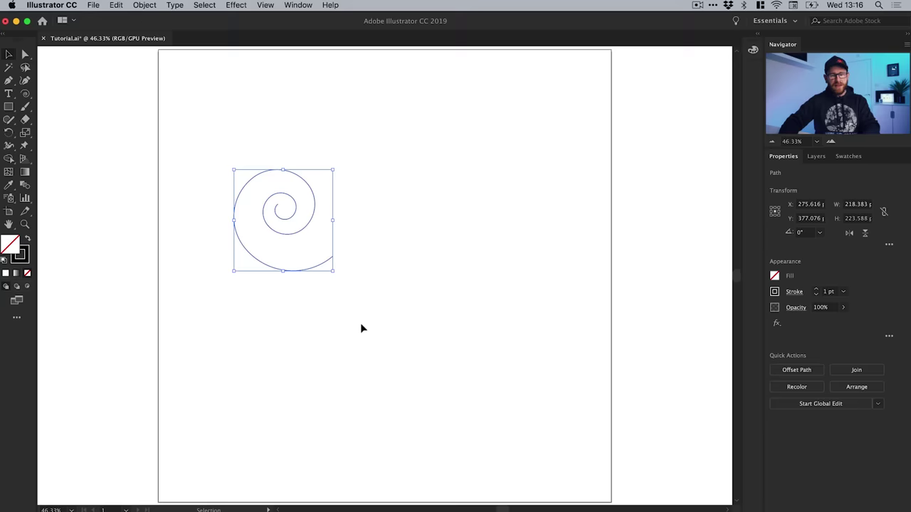
pyautogui.press('Delete')
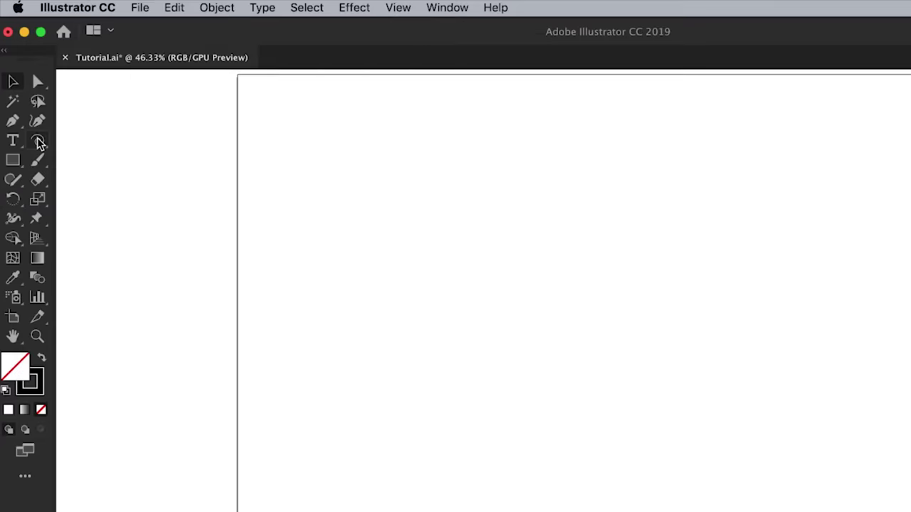
# - Pick the Polar Grid Tool and draw a trial grid on the artboard, then undo it
pyautogui.moveTo(38, 142); pyautogui.dragTo(112, 220)
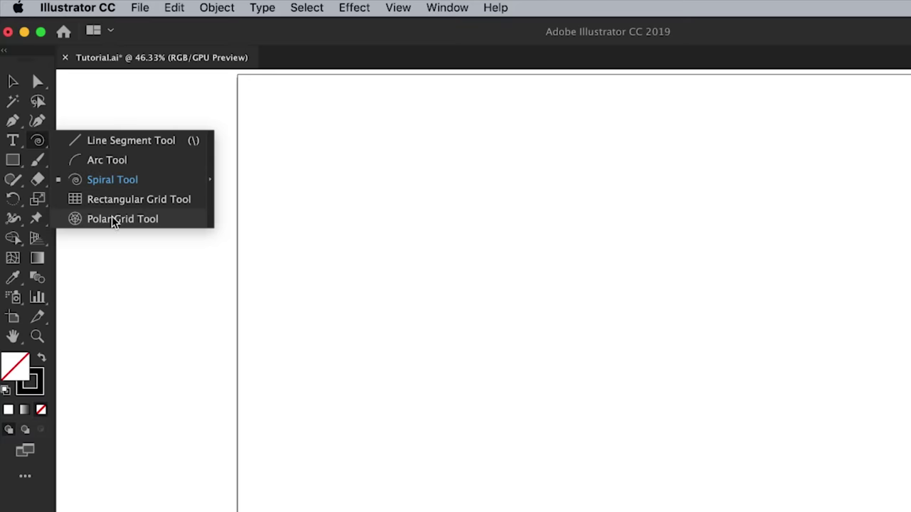
pyautogui.moveTo(112, 220); pyautogui.dragTo(111, 220)
pyautogui.moveTo(394, 247); pyautogui.dragTo(700, 493)
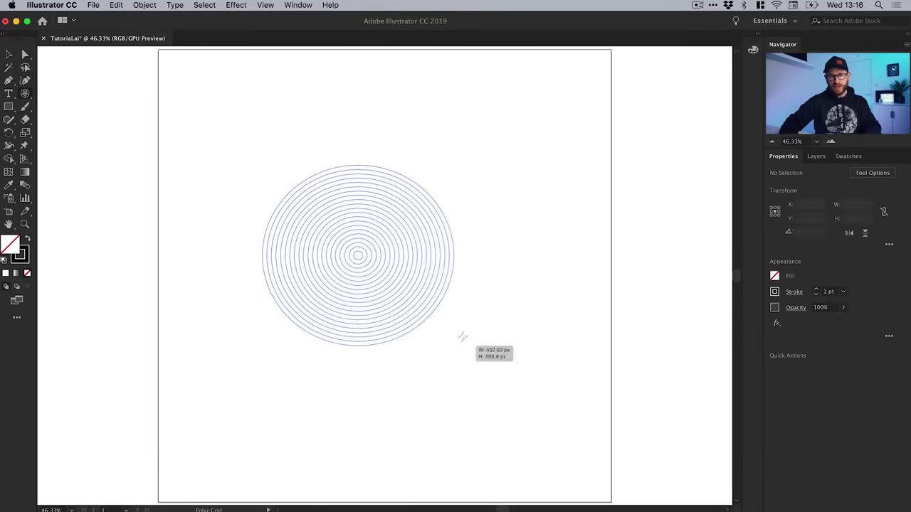
pyautogui.moveTo(466, 327); pyautogui.dragTo(482, 407)
pyautogui.press('super+z')
# - Try a polar grid with 10 concentric and 5 radial dividers, then undo it
pyautogui.click(323, 225)
pyautogui.doubleClick(426, 260)
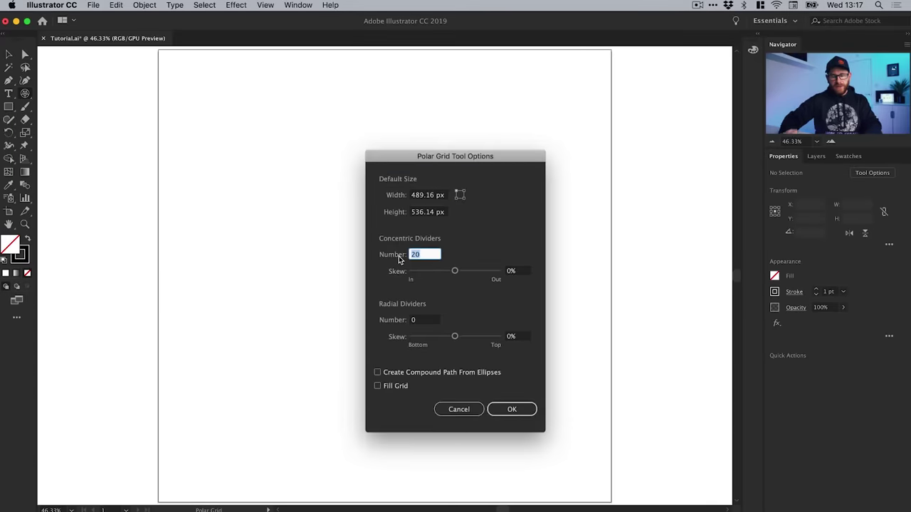
pyautogui.write('10')
pyautogui.press('Tab')
pyautogui.press('Tab')
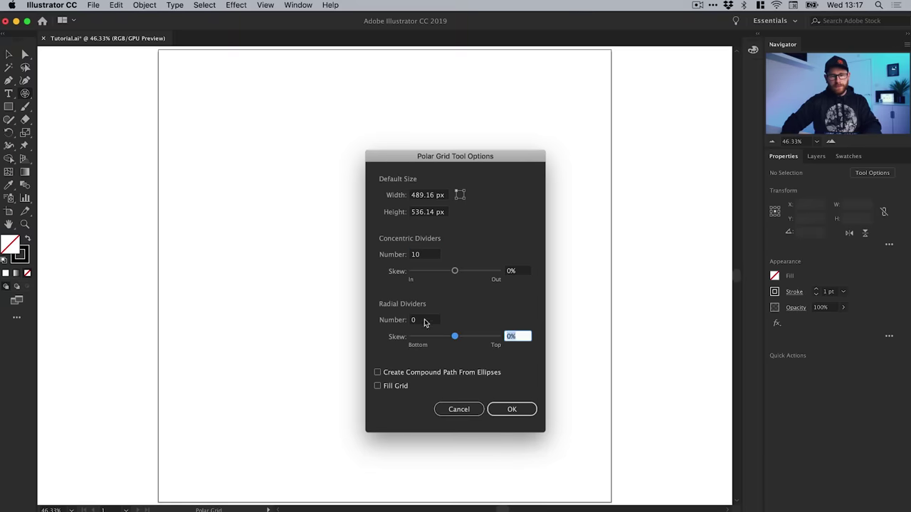
pyautogui.doubleClick(424, 320)
pyautogui.write('5')
pyautogui.click(511, 409)
pyautogui.press('super+z')
pyautogui.moveTo(287, 188); pyautogui.dragTo(490, 393)
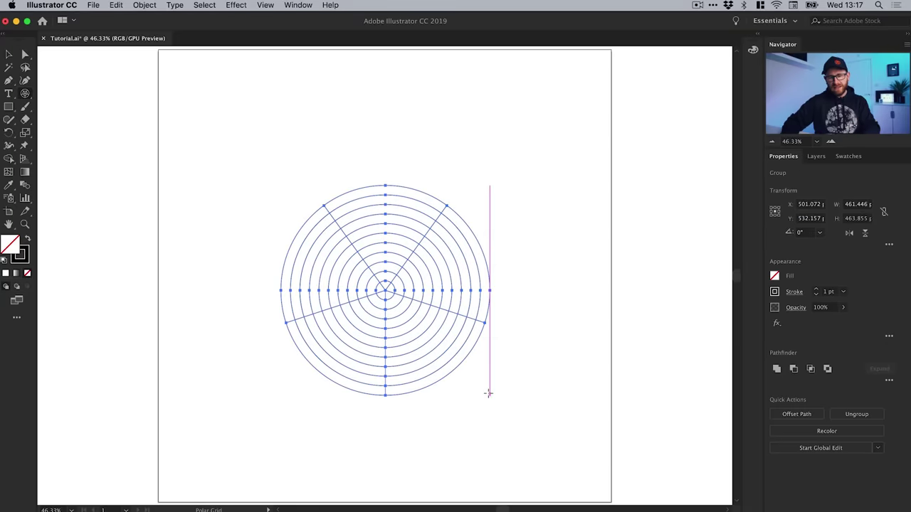
pyautogui.press('super+z')
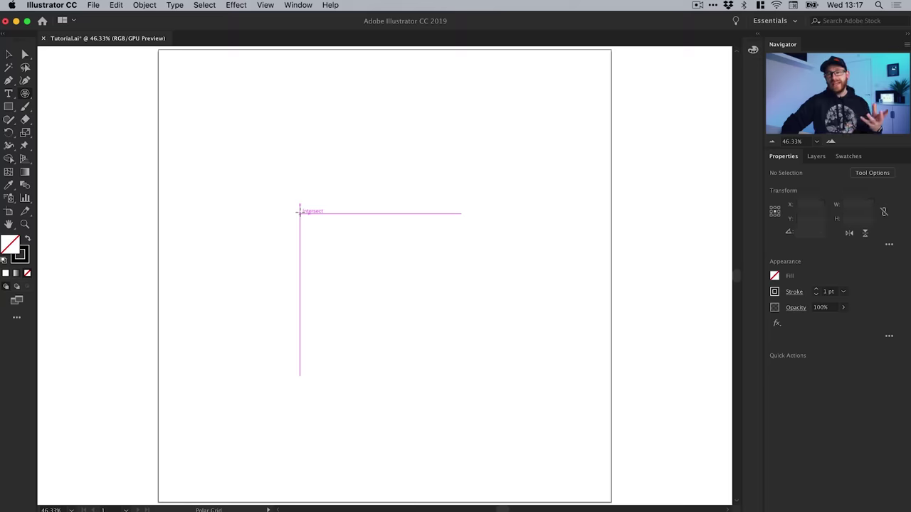
# - Create the polar grid with 20 concentric dividers and 0 radial dividers
pyautogui.click(299, 212)
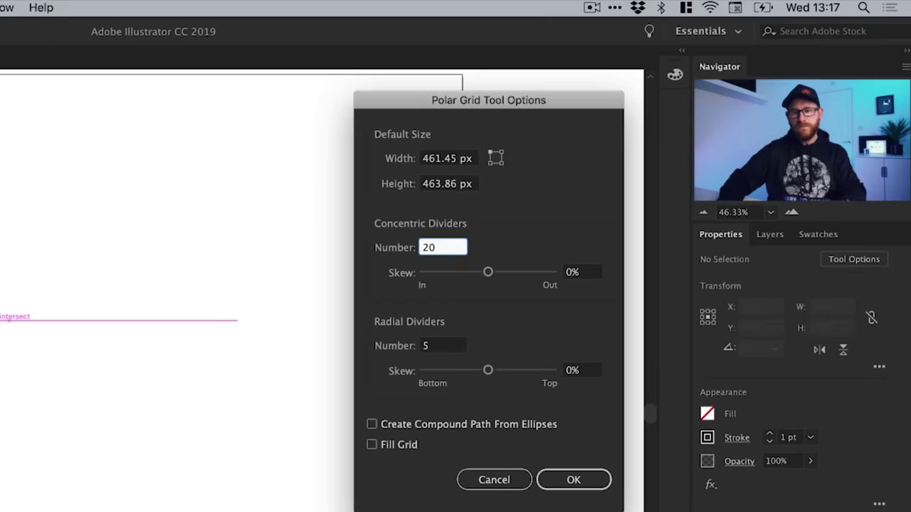
pyautogui.click(418, 346)
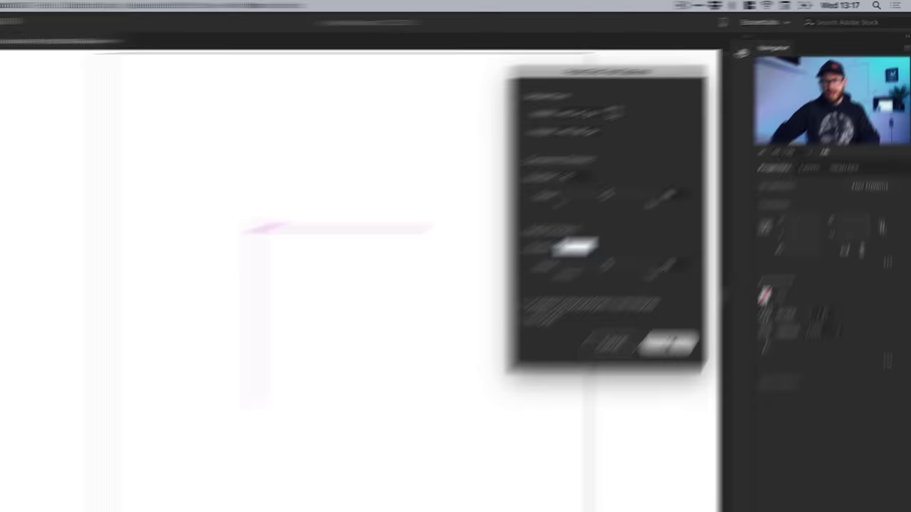
pyautogui.click(573, 480)
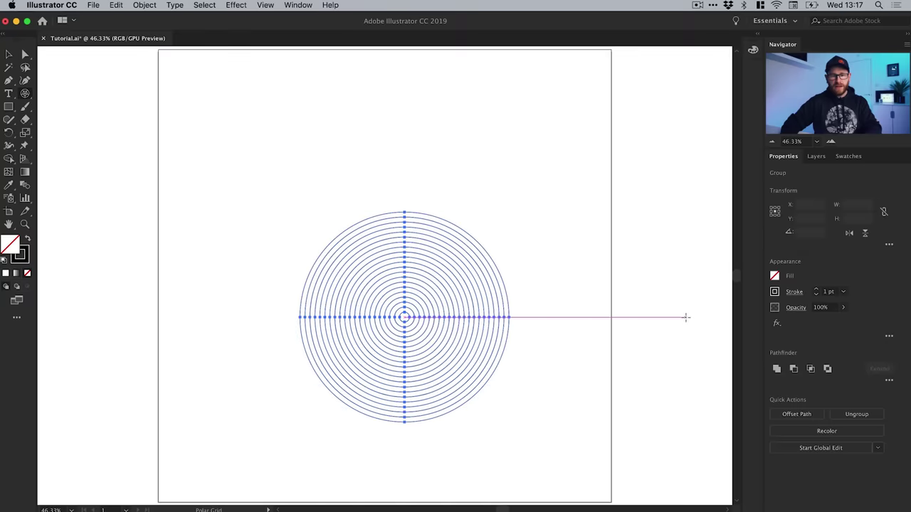
# - Enlarge the ring grid and move it to the centre of the artboard
pyautogui.press('v')
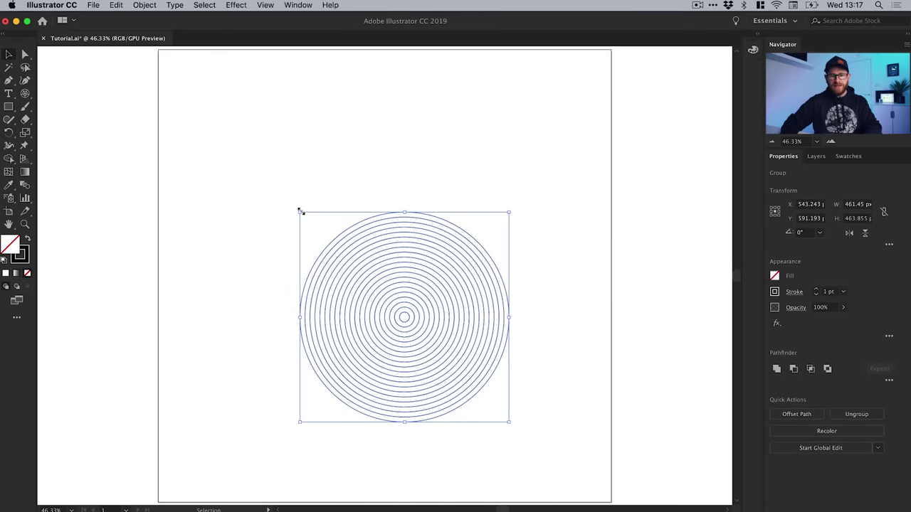
pyautogui.moveTo(299, 211); pyautogui.dragTo(208, 120)
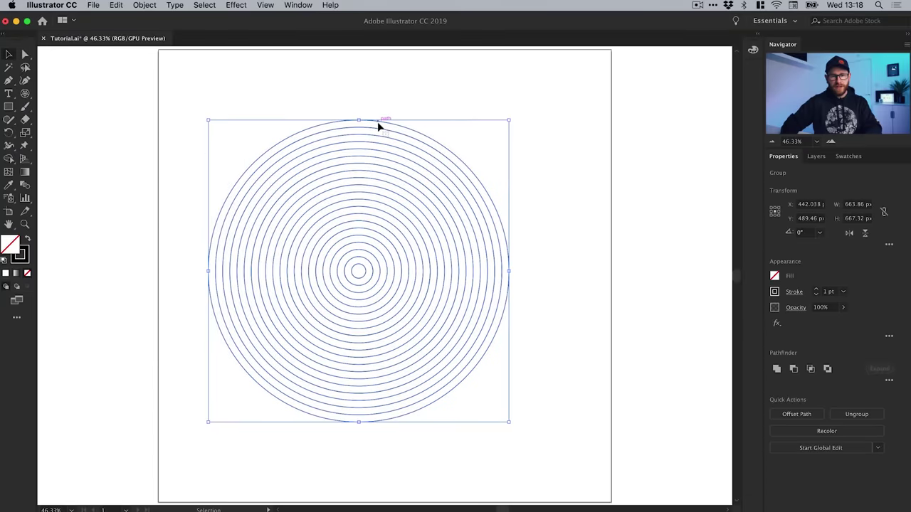
pyautogui.moveTo(379, 125); pyautogui.dragTo(418, 127)
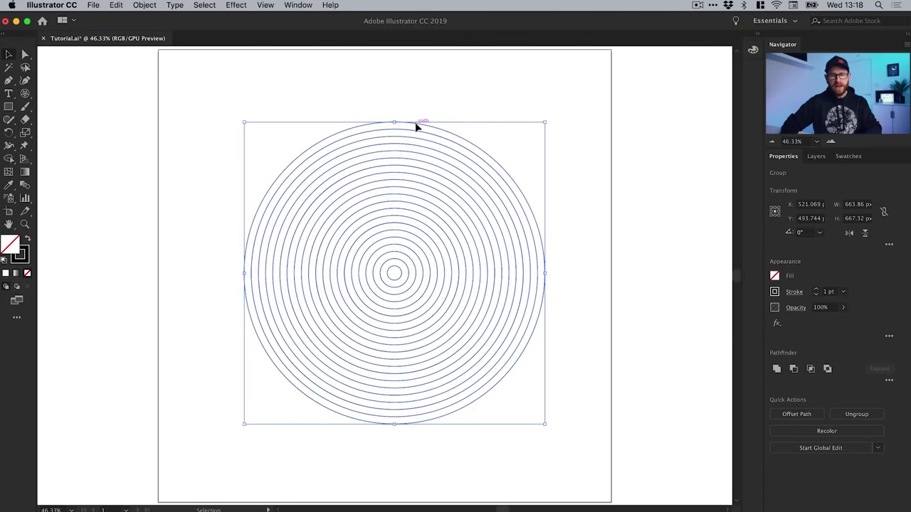
pyautogui.click(399, 92)
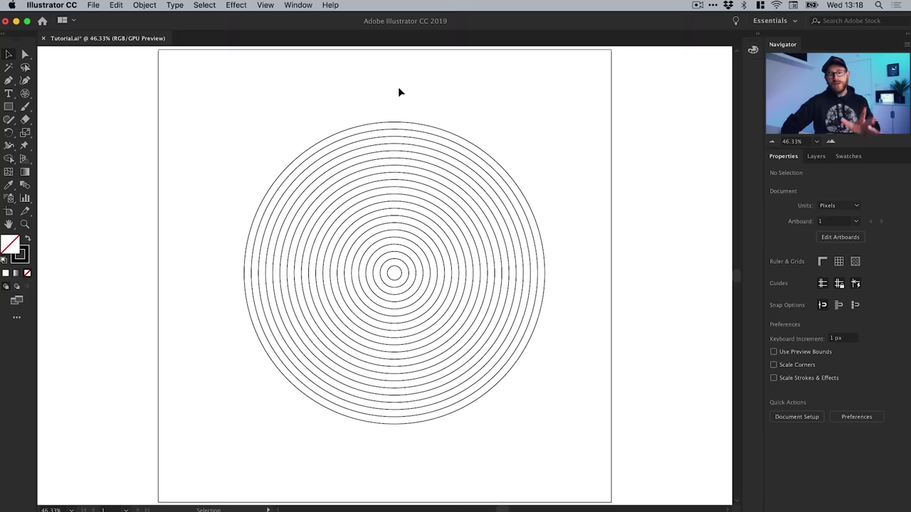
# - Marquee the upper halves of all rings with Direct Selection and cut them
pyautogui.click(25, 54)
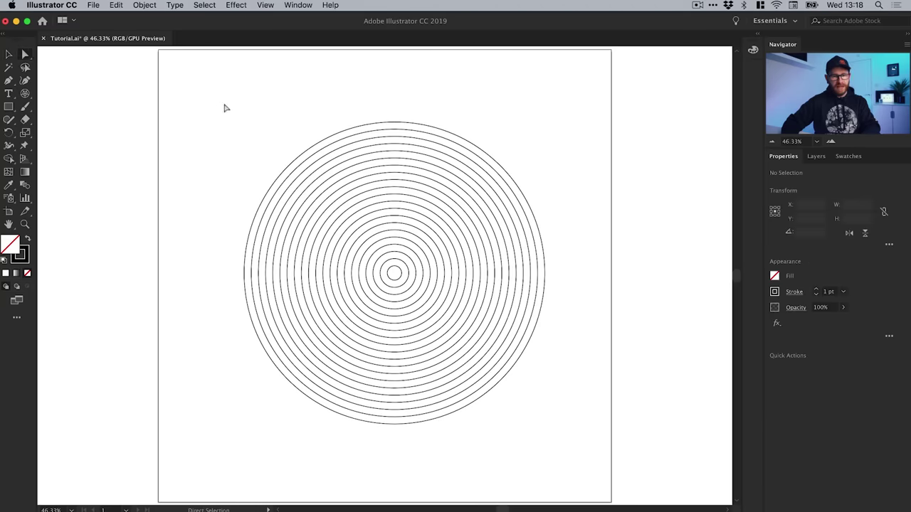
pyautogui.moveTo(224, 107); pyautogui.dragTo(580, 276)
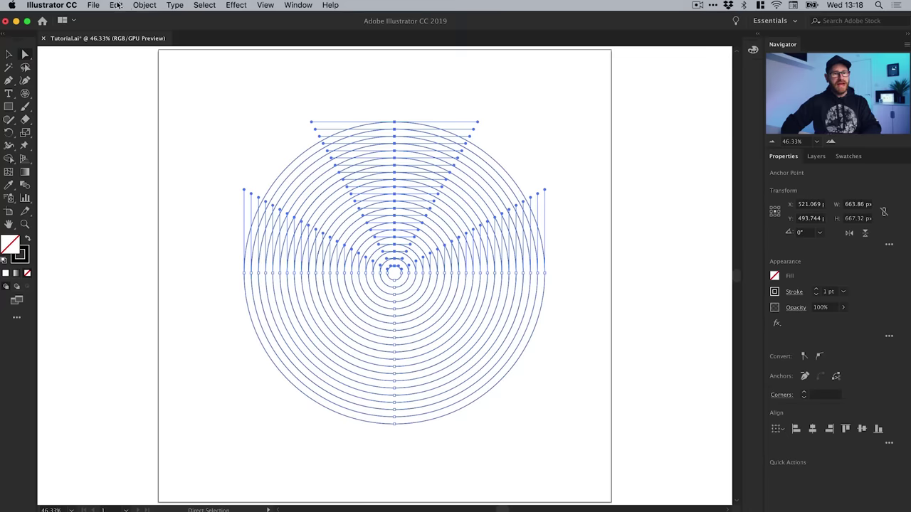
pyautogui.click(117, 5)
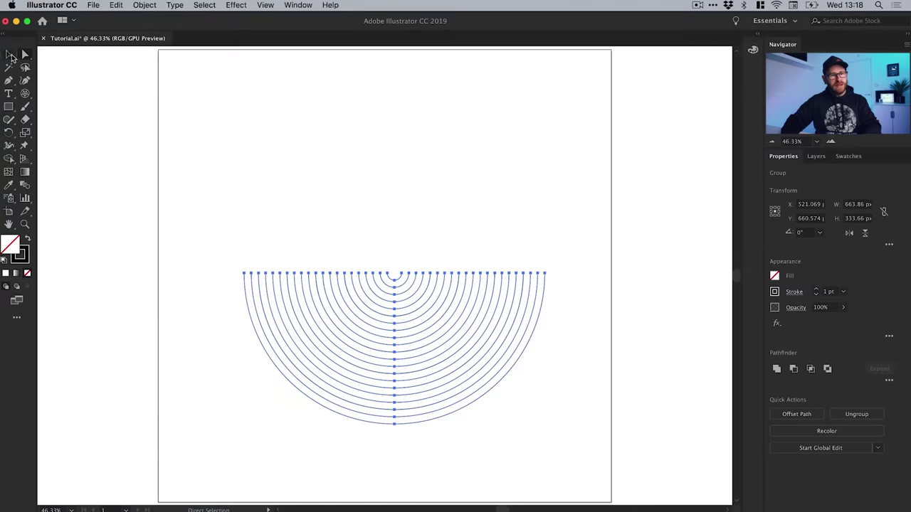
# - Paste the cut upper arcs back in their original place
pyautogui.click(9, 55)
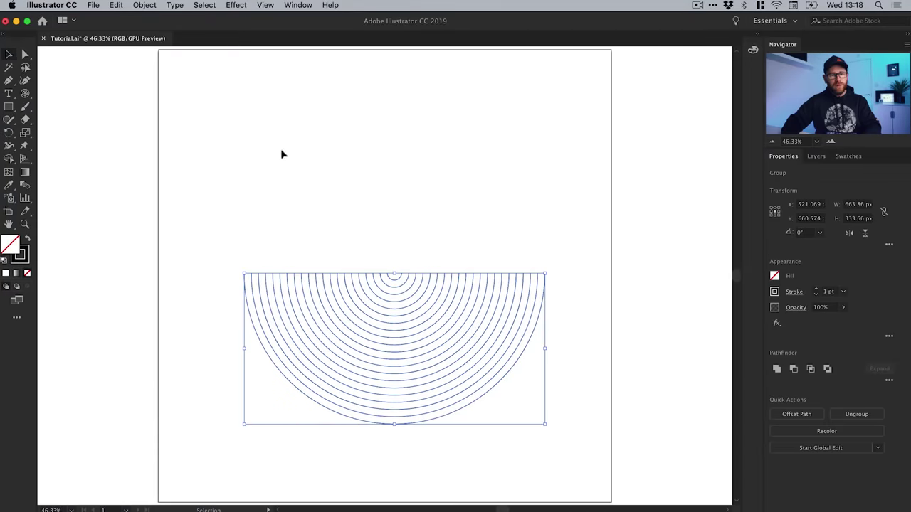
pyautogui.click(281, 153)
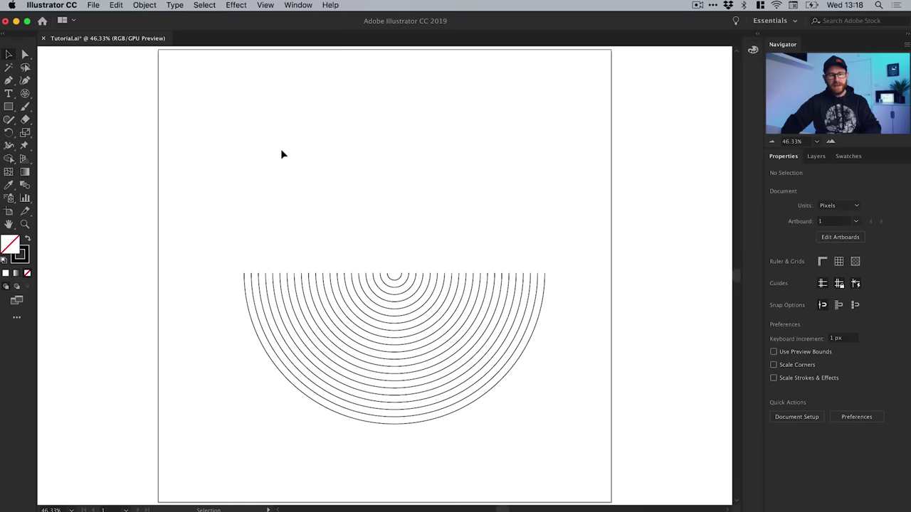
pyautogui.click(117, 5)
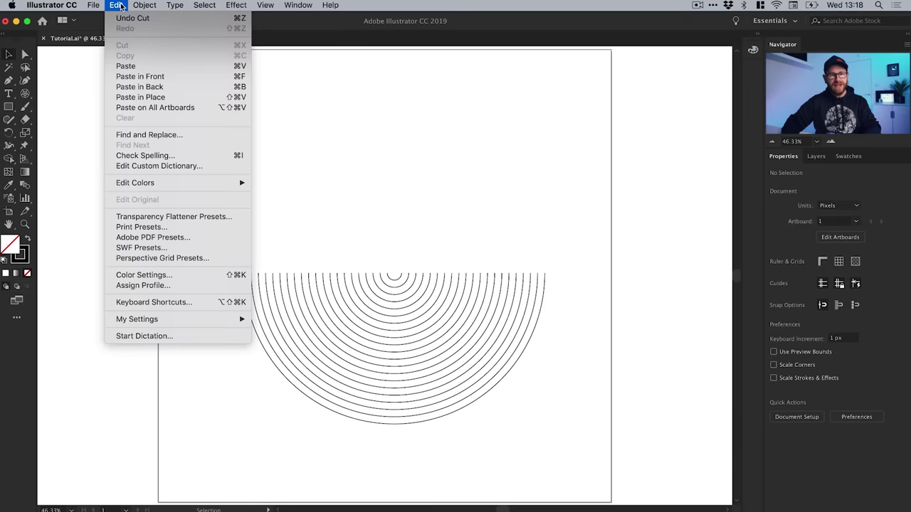
pyautogui.click(143, 101)
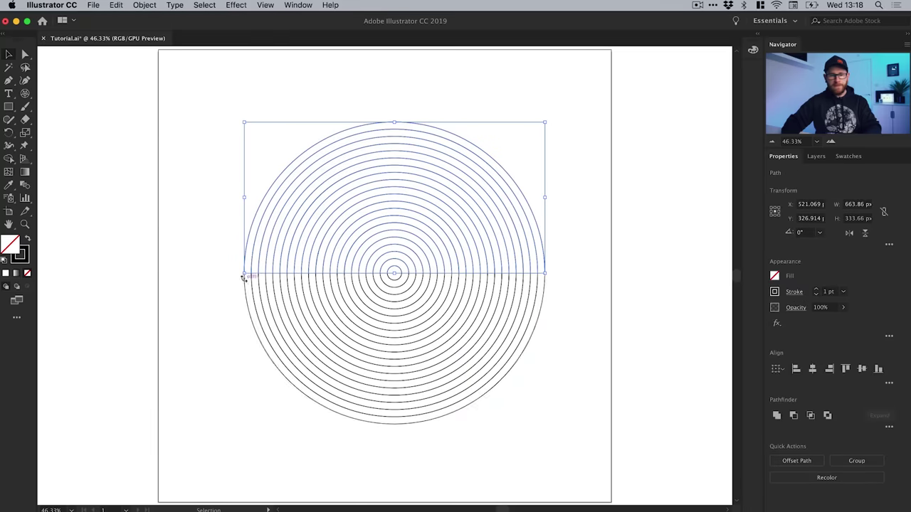
# - Zoom in on the arcs and slide the upper arcs one ring spacing to the right
pyautogui.press('z')
pyautogui.moveTo(238, 265); pyautogui.dragTo(346, 339)
pyautogui.moveTo(247, 272); pyautogui.dragTo(362, 354)
pyautogui.moveTo(298, 320); pyautogui.dragTo(386, 386)
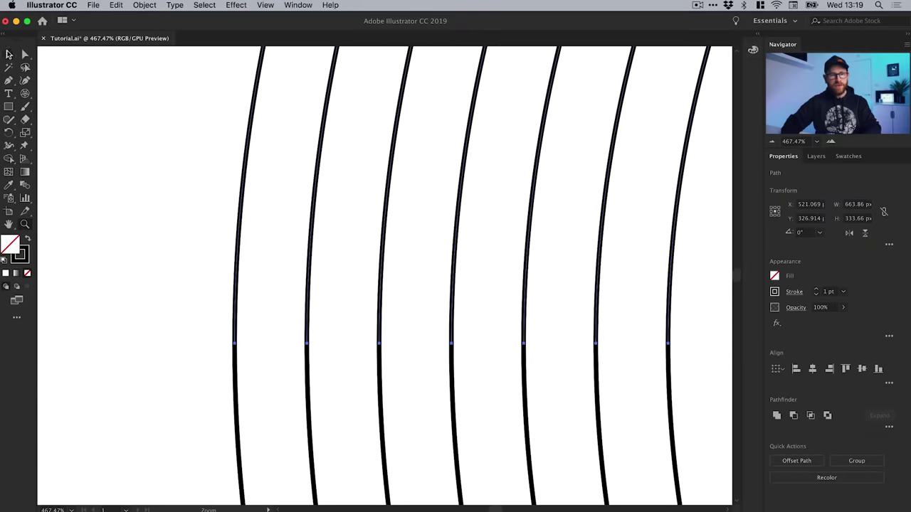
pyautogui.press('v')
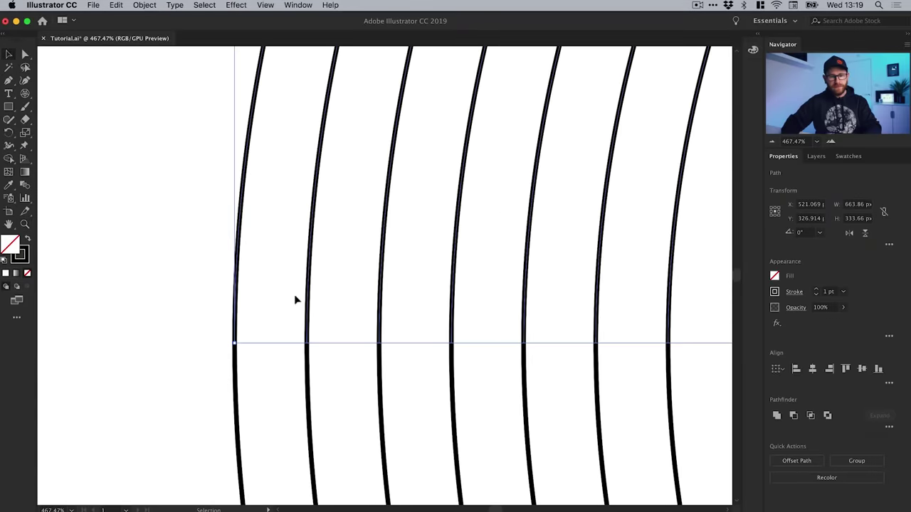
pyautogui.moveTo(309, 313); pyautogui.dragTo(379, 323)
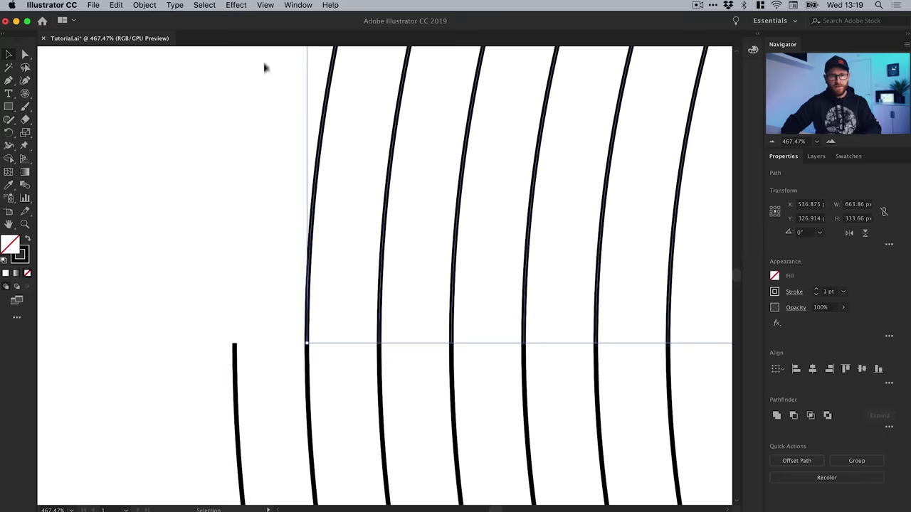
# - Deselect the arcs and fit the whole artboard in the window
pyautogui.click(265, 5)
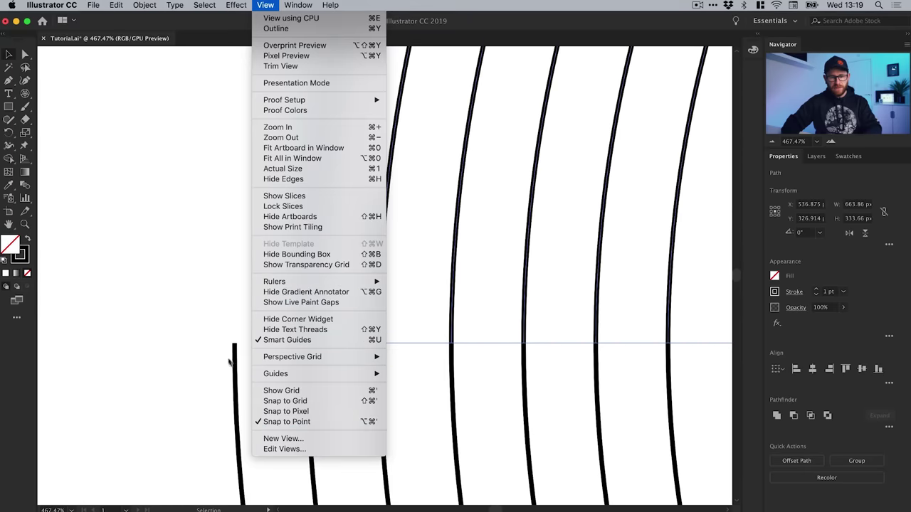
pyautogui.click(218, 306)
pyautogui.click(219, 298)
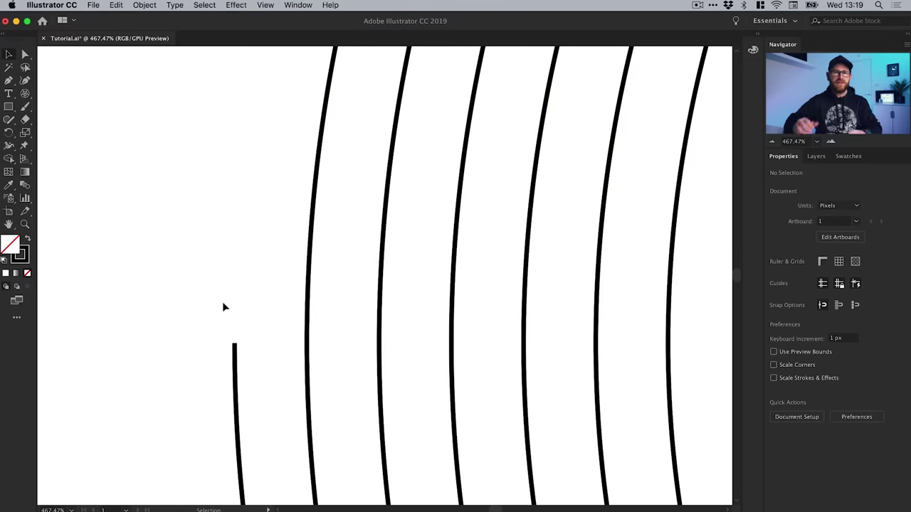
pyautogui.press('super+0')
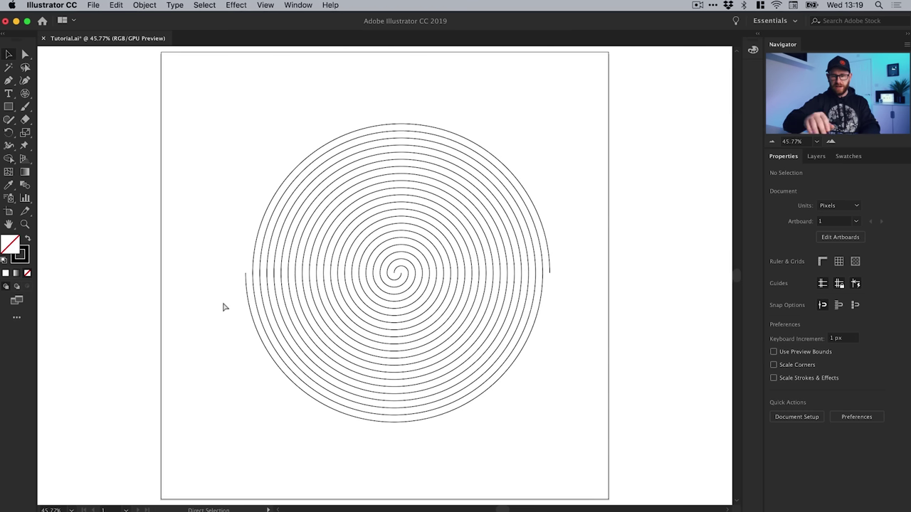
pyautogui.press('v')
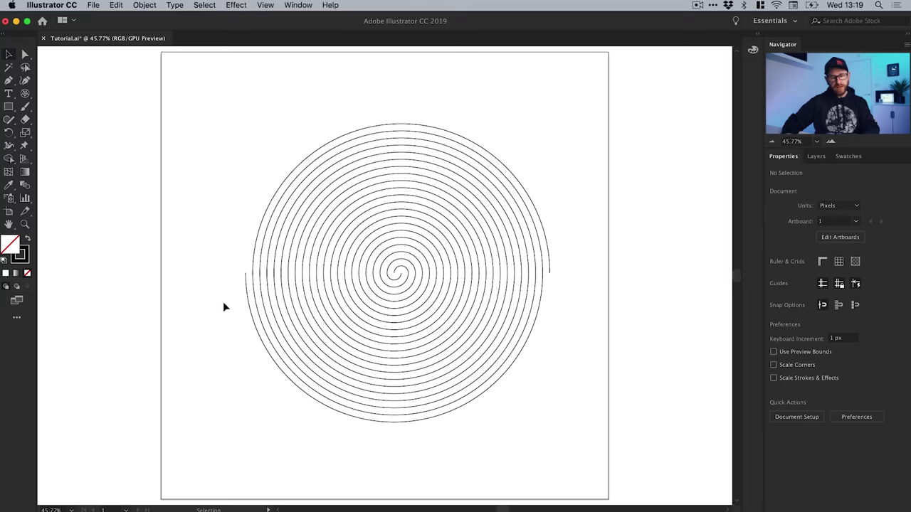
# - Select the whole spiral and ungroup it fully into separate paths
pyautogui.moveTo(213, 107); pyautogui.dragTo(547, 449)
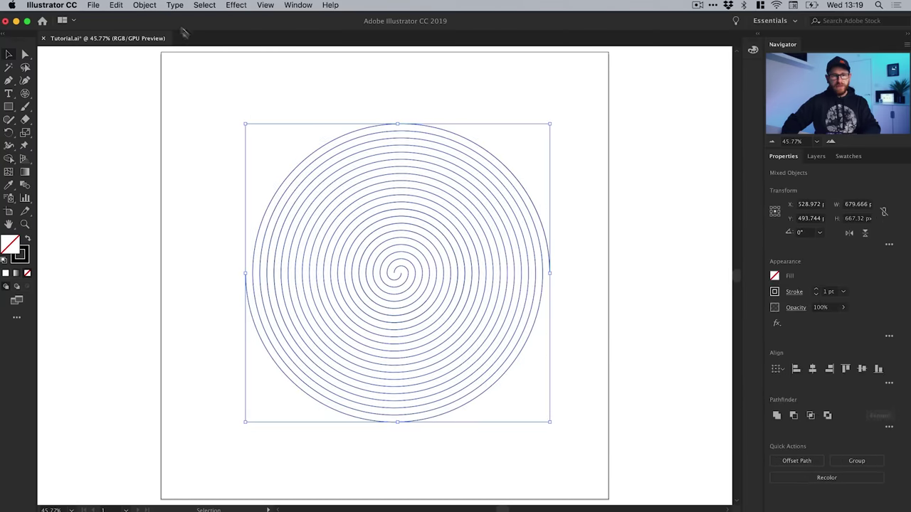
pyautogui.click(145, 6)
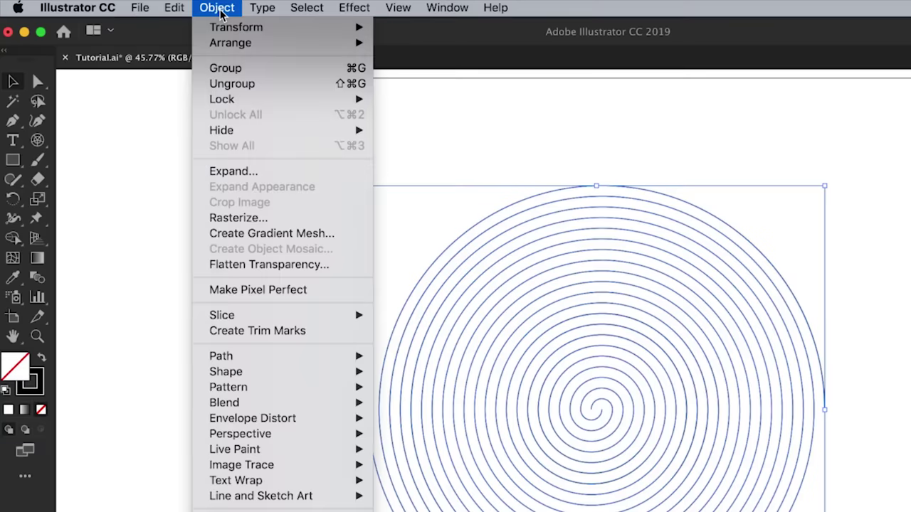
pyautogui.click(229, 83)
pyautogui.click(224, 8)
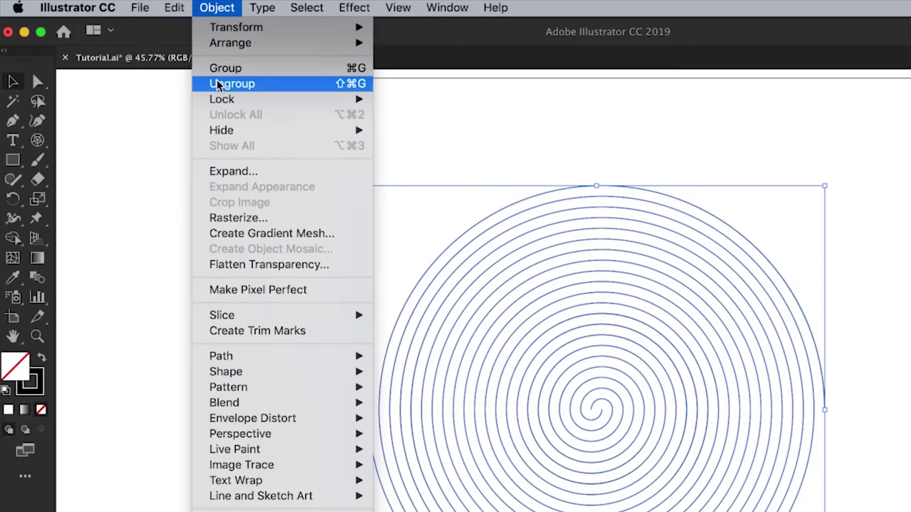
pyautogui.click(246, 84)
pyautogui.click(225, 7)
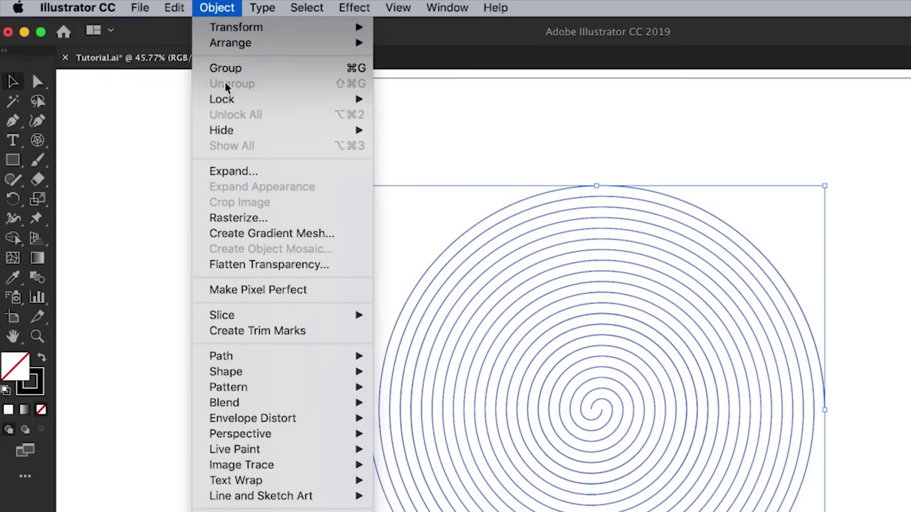
pyautogui.click(258, 155)
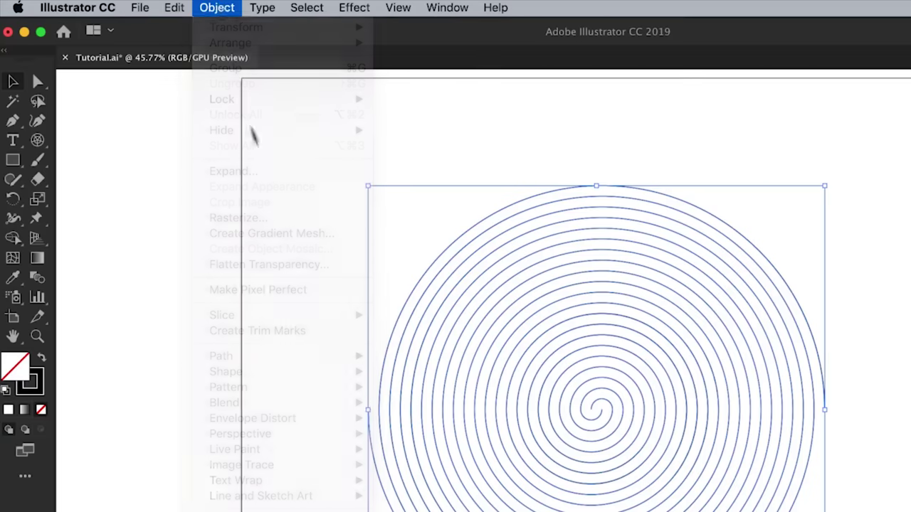
pyautogui.click(302, 286)
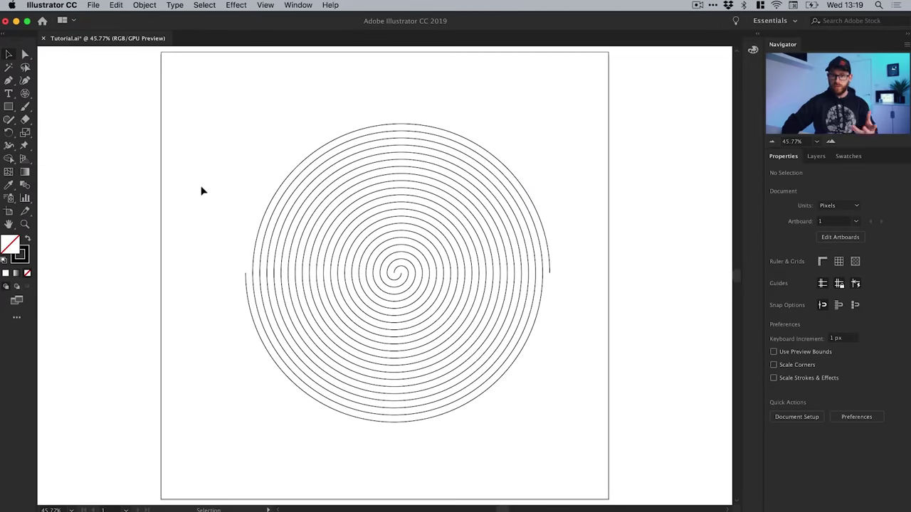
# - Drag three half-turns out of place to show they are separate paths
pyautogui.moveTo(261, 256); pyautogui.dragTo(216, 199)
pyautogui.moveTo(307, 286); pyautogui.dragTo(373, 399)
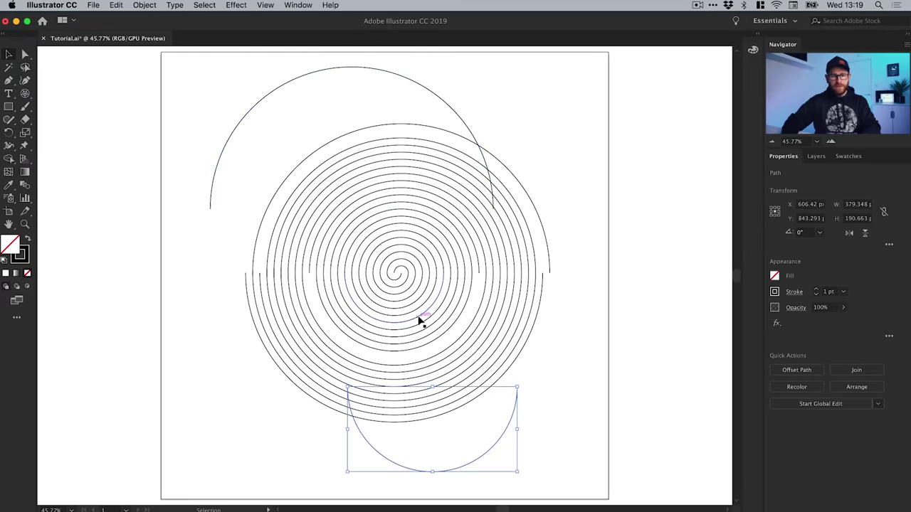
pyautogui.moveTo(421, 320); pyautogui.dragTo(439, 254)
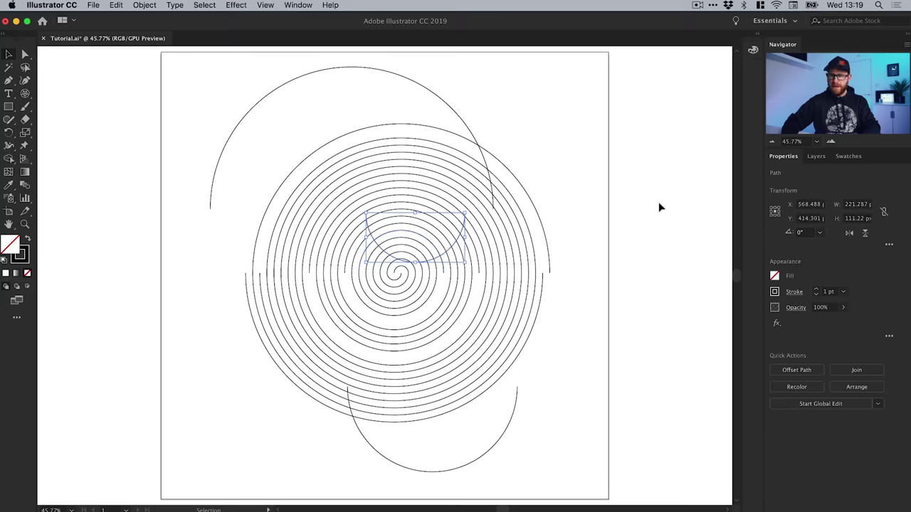
# - Undo the moves to restore the half-turns and zoom in on the spiral's centre
pyautogui.press('super+z')
pyautogui.press('super+z')
pyautogui.press('super+z')
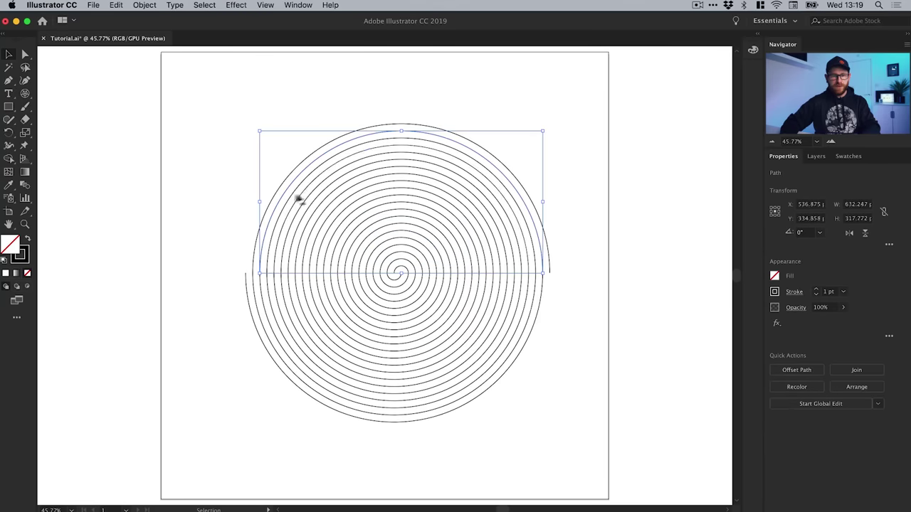
pyautogui.click(213, 201)
pyautogui.press('z')
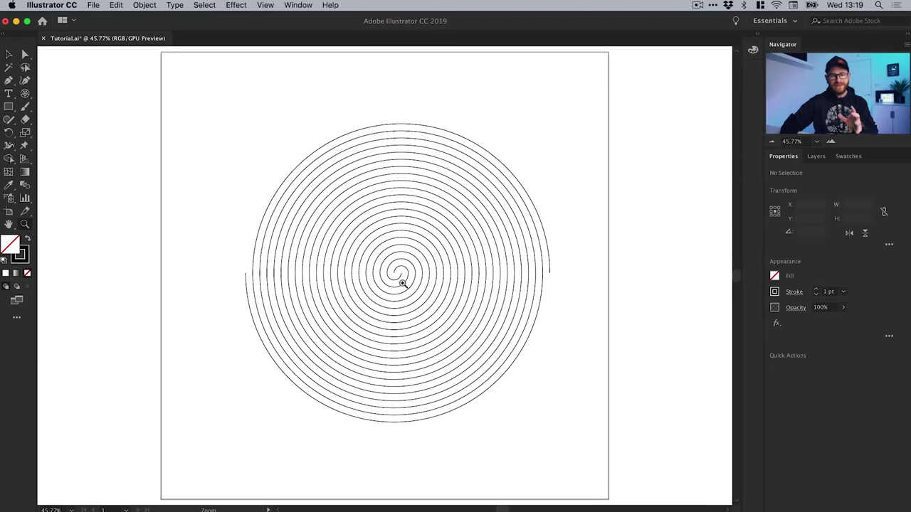
pyautogui.click(401, 284)
pyautogui.click(384, 276)
pyautogui.click(376, 280)
pyautogui.click(391, 260)
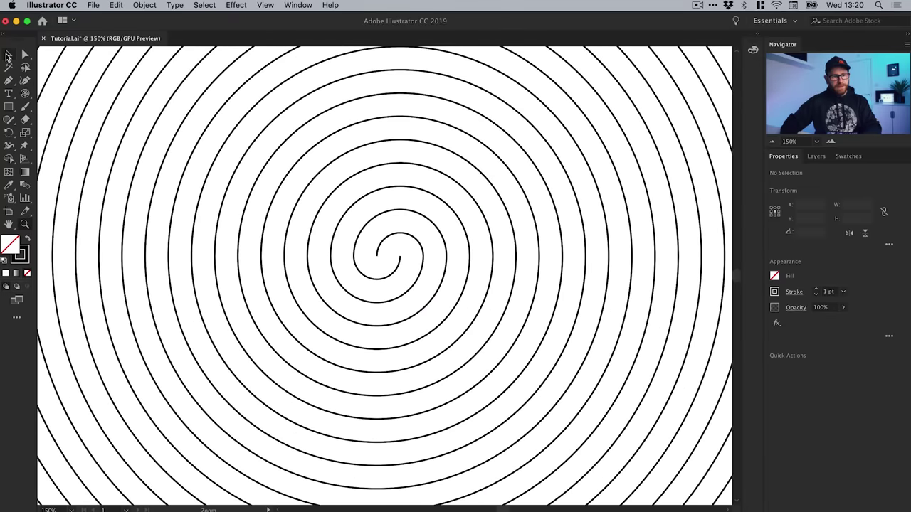
# - Select the innermost spiral segments and the first few lower arcs together
pyautogui.click(8, 56)
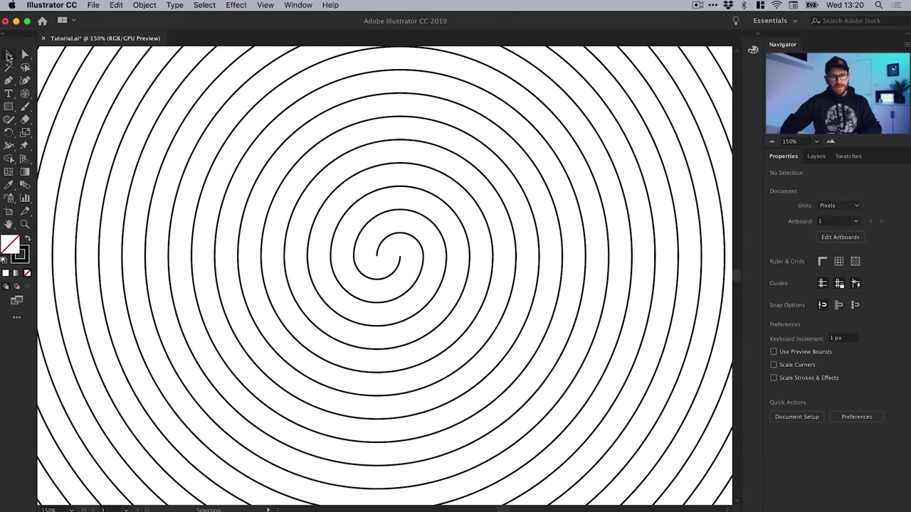
pyautogui.click(415, 239)
pyautogui.keyDown('shift'); pyautogui.click(417, 285); pyautogui.keyUp('shift')
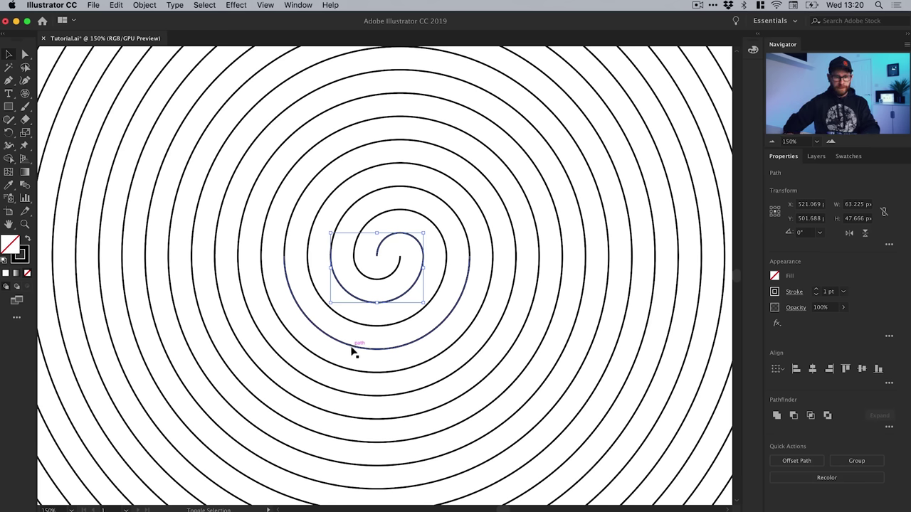
pyautogui.keyDown('shift'); pyautogui.click(353, 350); pyautogui.keyUp('shift')
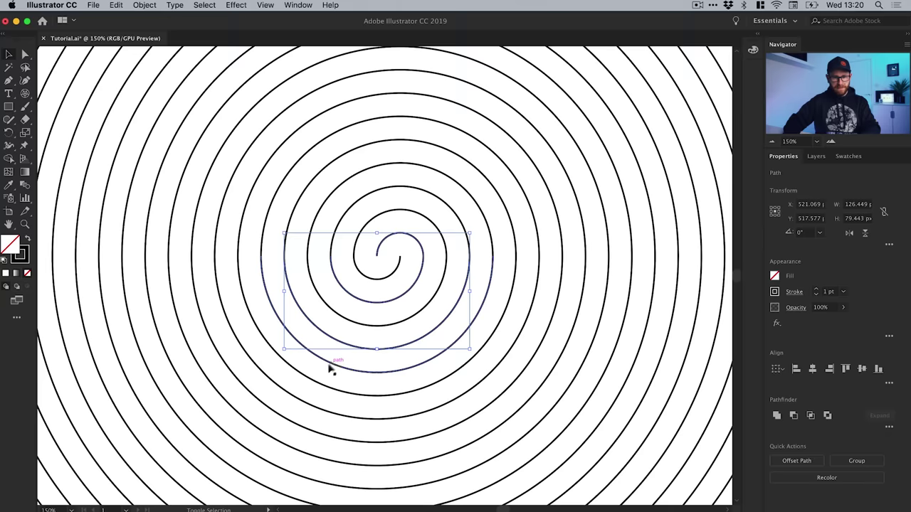
pyautogui.keyDown('shift'); pyautogui.click(318, 389); pyautogui.keyUp('shift')
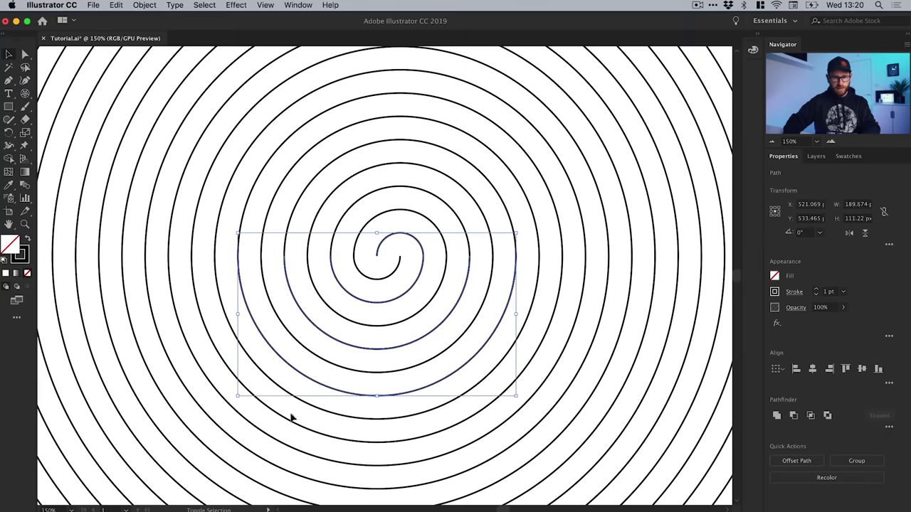
pyautogui.keyDown('shift'); pyautogui.click(291, 420); pyautogui.keyUp('shift')
# - Pan down and add the remaining outer lower arcs to the selection
pyautogui.press('space')
pyautogui.moveTo(297, 434); pyautogui.dragTo(331, 344)
pyautogui.keyDown('shift'); pyautogui.click(307, 373); pyautogui.keyUp('shift')
pyautogui.keyDown('shift'); pyautogui.click(284, 410); pyautogui.keyUp('shift')
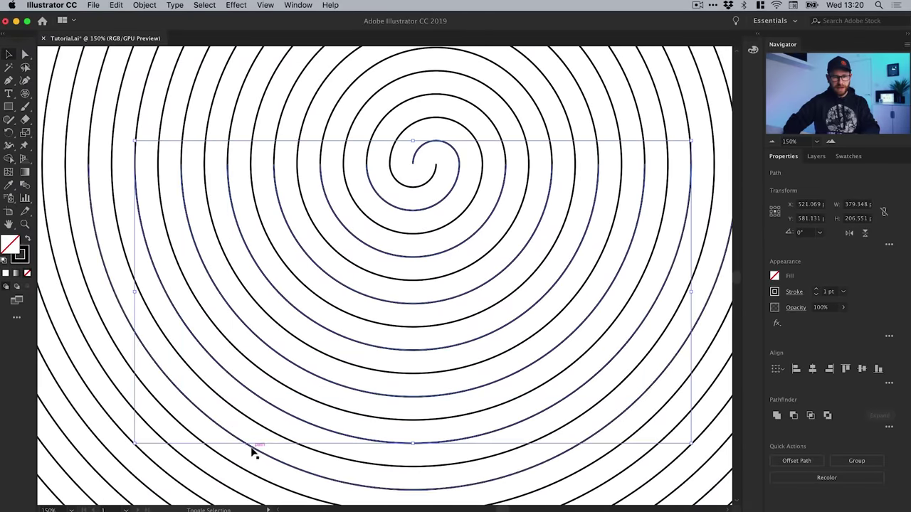
pyautogui.keyDown('shift'); pyautogui.click(248, 459); pyautogui.keyUp('shift')
pyautogui.keyDown('shift'); pyautogui.click(226, 485); pyautogui.keyUp('shift')
pyautogui.press('Delete')
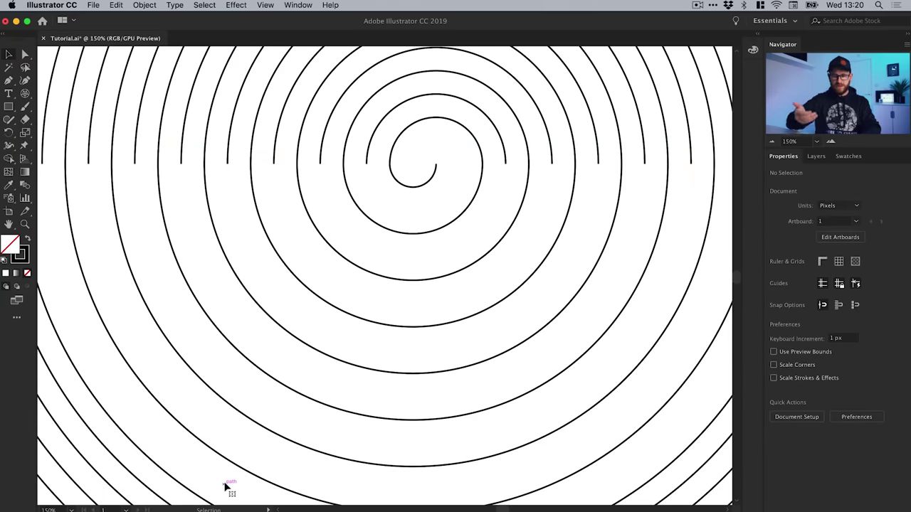
# - Select two more lower arcs, then deselect and fit the artboard in the window
pyautogui.moveTo(224, 486); pyautogui.dragTo(356, 313)
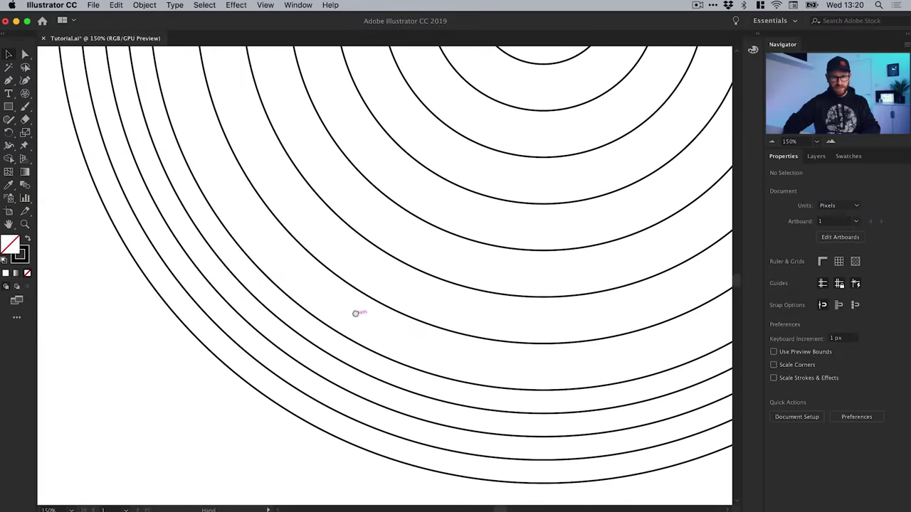
pyautogui.click(335, 358)
pyautogui.keyDown('shift'); pyautogui.click(306, 396); pyautogui.keyUp('shift')
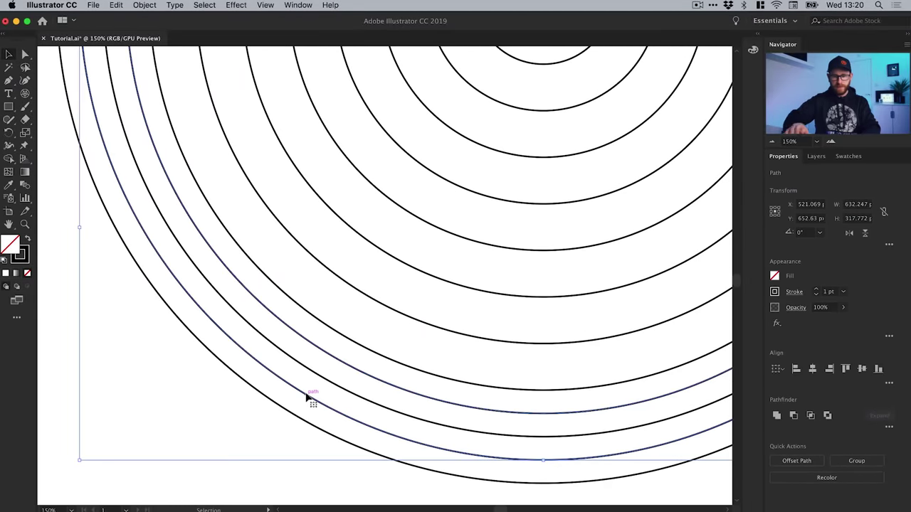
pyautogui.press('shift+super+a')
pyautogui.press('super+0')
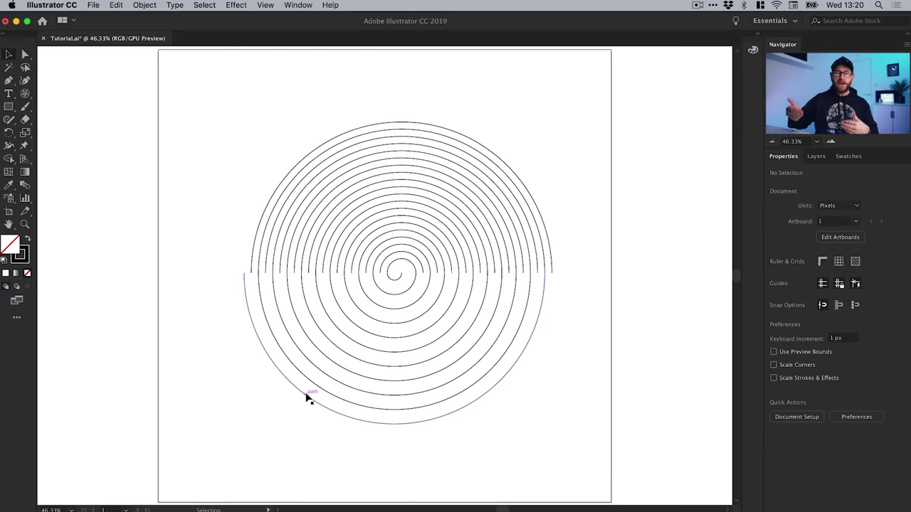
# - Zoom in on the spiral's centre and select the upper half-arcs from the centre outward
pyautogui.press('z')
pyautogui.click(419, 260)
pyautogui.click(406, 281)
pyautogui.click(403, 280)
pyautogui.click(372, 271)
pyautogui.click(399, 273)
pyautogui.press('v')
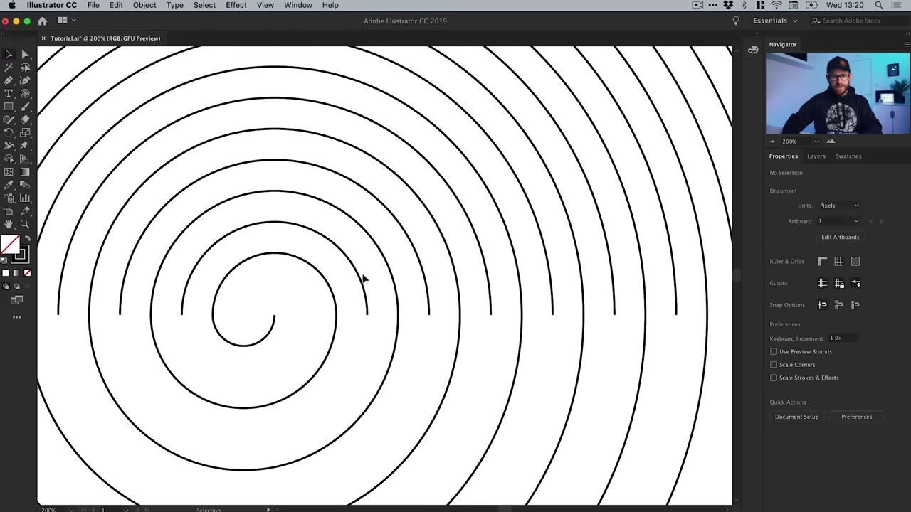
pyautogui.click(362, 279)
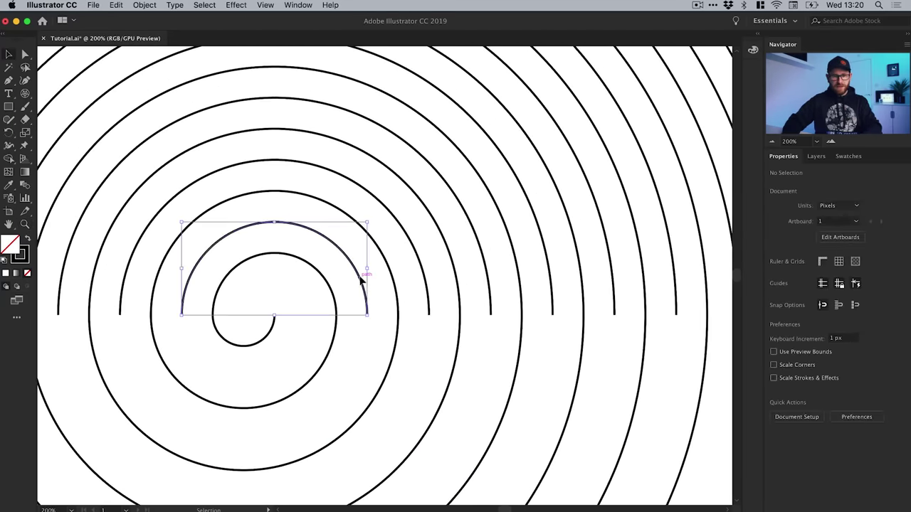
pyautogui.keyDown('shift'); pyautogui.click(423, 244); pyautogui.keyUp('shift')
pyautogui.keyDown('shift'); pyautogui.click(467, 214); pyautogui.keyUp('shift')
pyautogui.keyDown('shift'); pyautogui.click(523, 187); pyautogui.keyUp('shift')
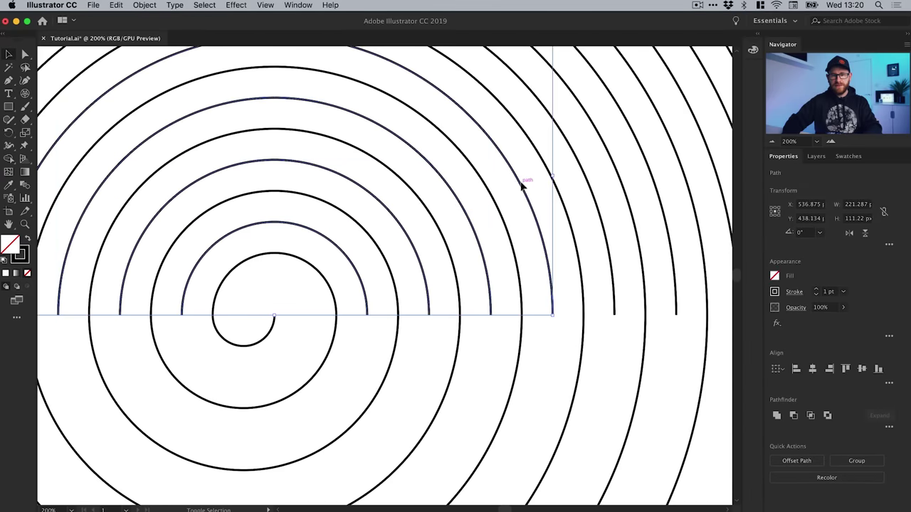
pyautogui.keyDown('shift'); pyautogui.click(590, 187); pyautogui.keyUp('shift')
pyautogui.keyDown('shift'); pyautogui.click(650, 178); pyautogui.keyUp('shift')
# - Add the remaining right-hand outer arcs, then fit the artboard and clear the selection
pyautogui.moveTo(650, 187); pyautogui.dragTo(535, 249)
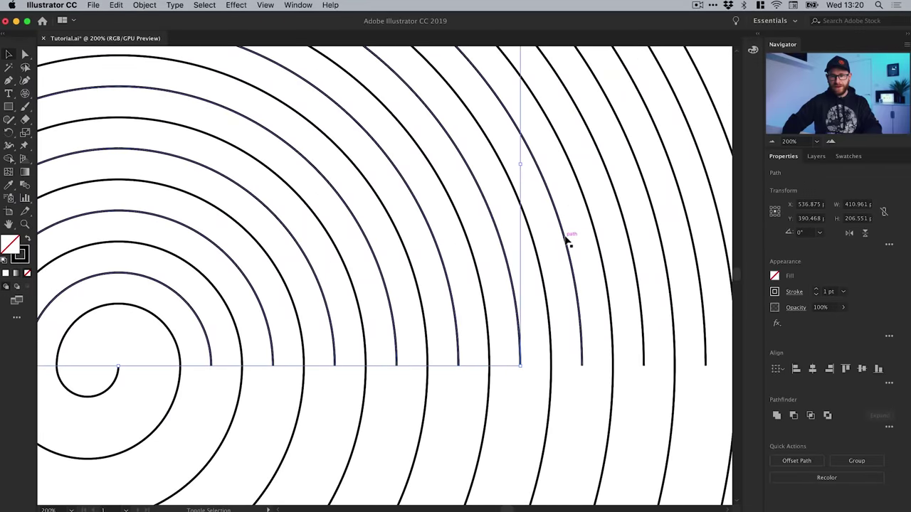
pyautogui.keyDown('shift'); pyautogui.click(567, 241); pyautogui.keyUp('shift')
pyautogui.keyDown('shift'); pyautogui.click(625, 229); pyautogui.keyUp('shift')
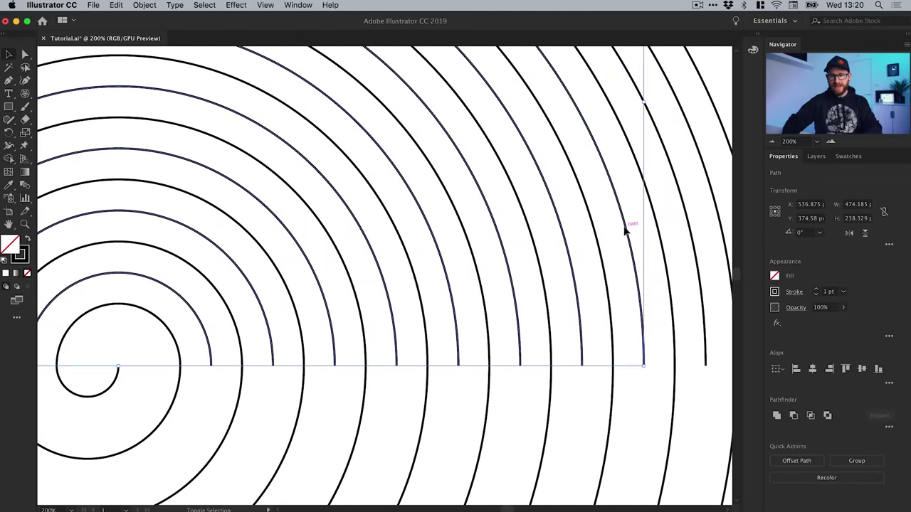
pyautogui.keyDown('shift'); pyautogui.click(684, 216); pyautogui.keyUp('shift')
pyautogui.hscroll(5, 567, 252)
pyautogui.scroll(2, 598, 264)
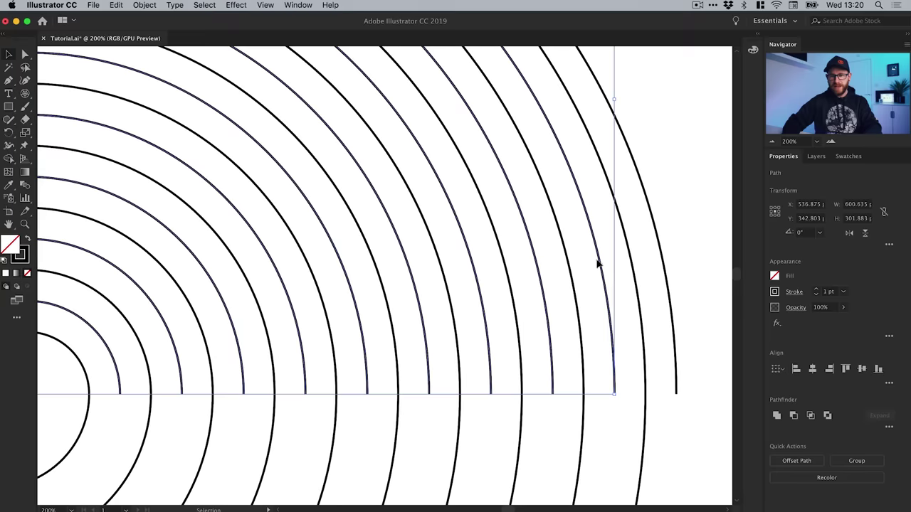
pyautogui.keyDown('shift'); pyautogui.click(663, 253); pyautogui.keyUp('shift')
pyautogui.press('super+0')
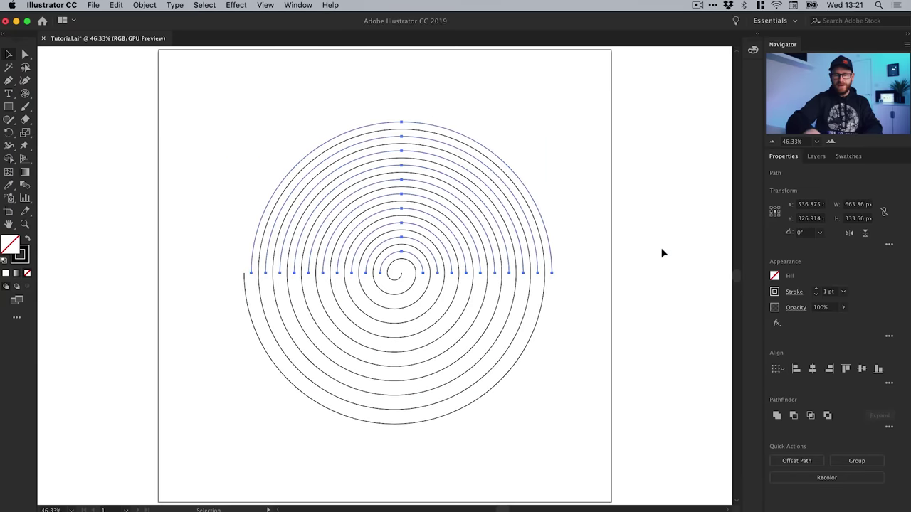
pyautogui.click(661, 254)
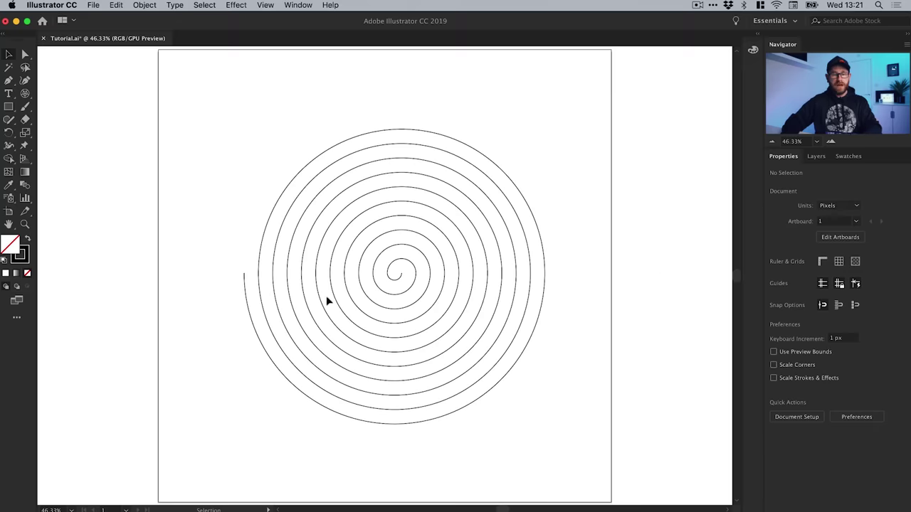
pyautogui.press('a')
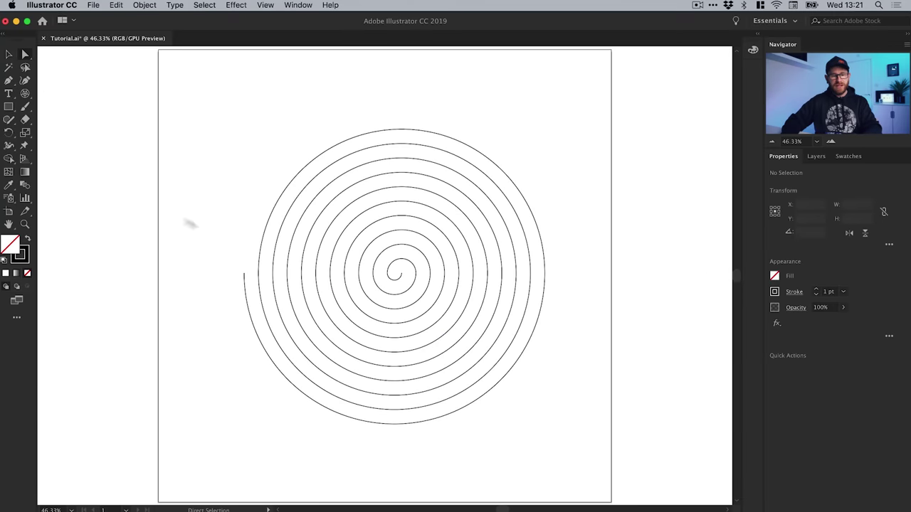
pyautogui.click(243, 273)
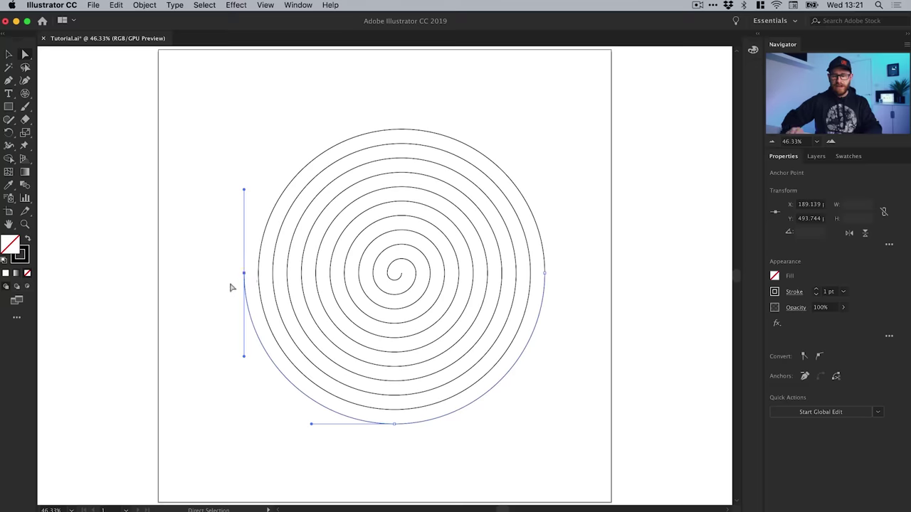
pyautogui.press('Delete')
pyautogui.click(363, 468)
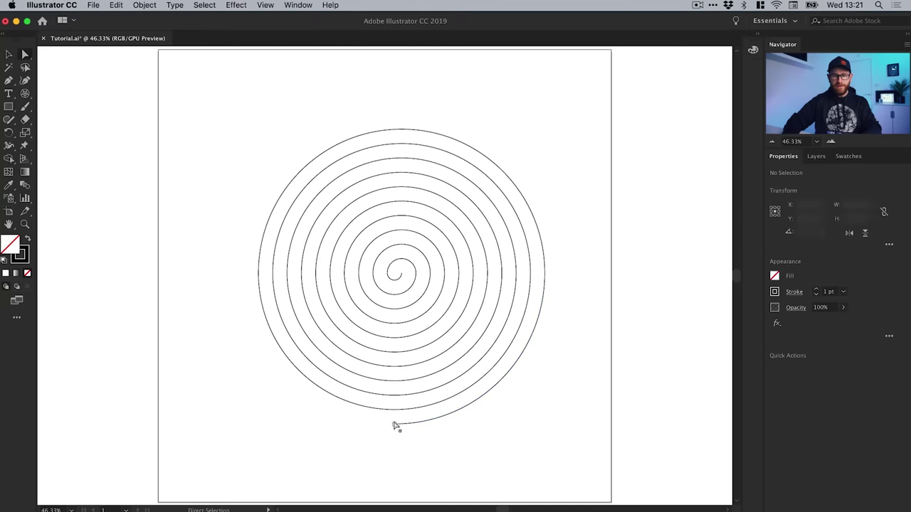
pyautogui.click(396, 425)
pyautogui.press('Delete')
pyautogui.click(673, 372)
pyautogui.click(544, 273)
pyautogui.press('v')
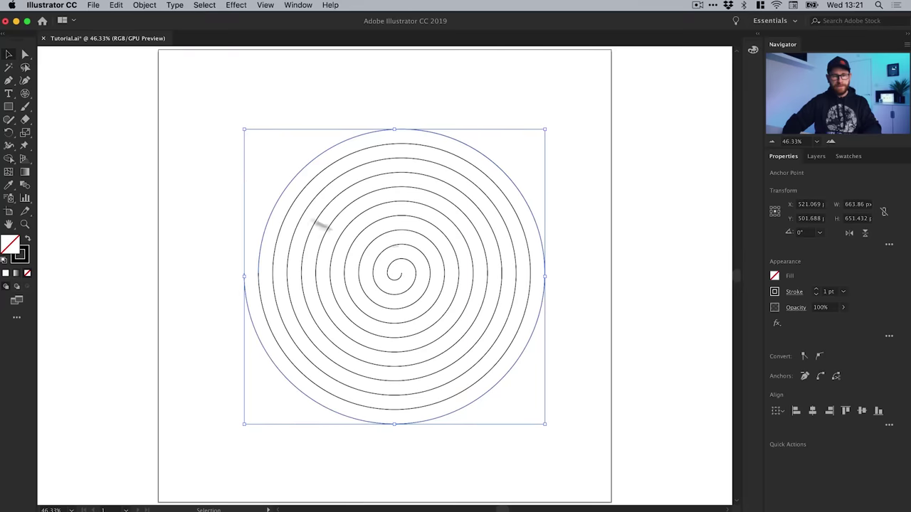
pyautogui.click(221, 182)
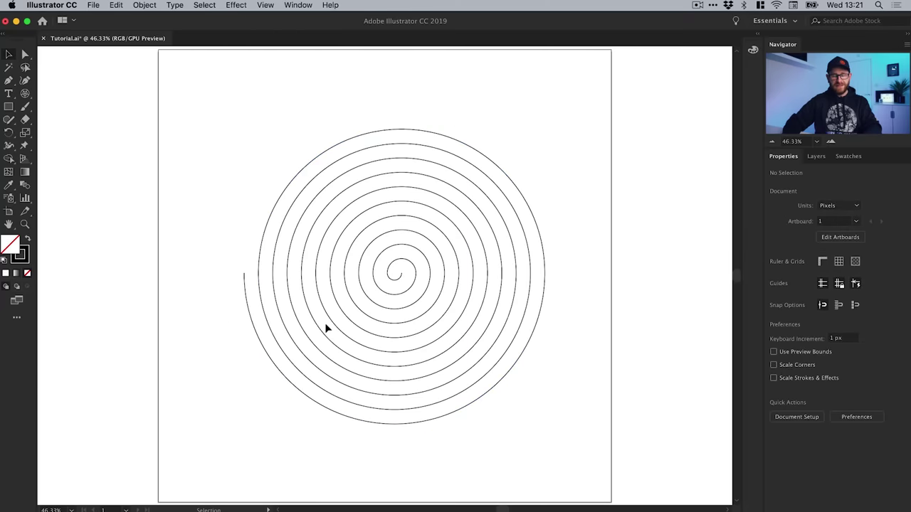
# - Select all the spiral arcs and join them into one path with Object > Path > Join
pyautogui.moveTo(209, 107); pyautogui.dragTo(564, 453)
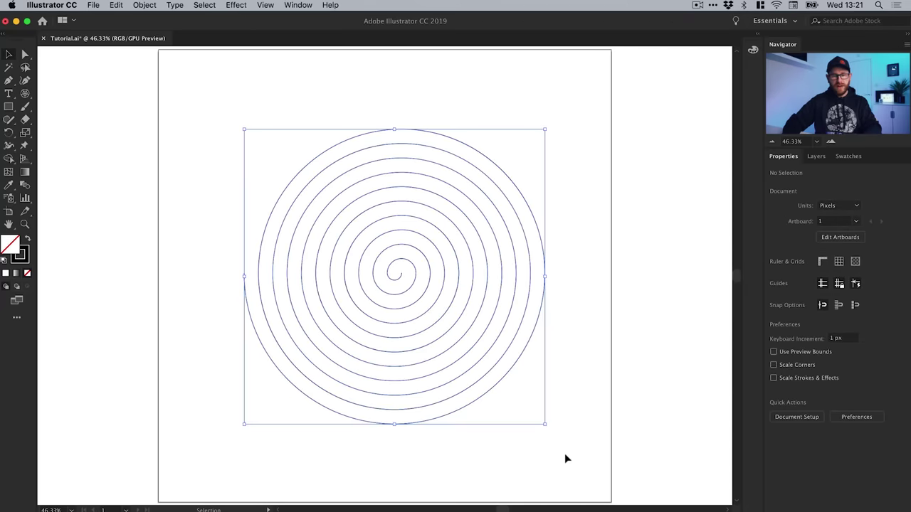
pyautogui.click(151, 6)
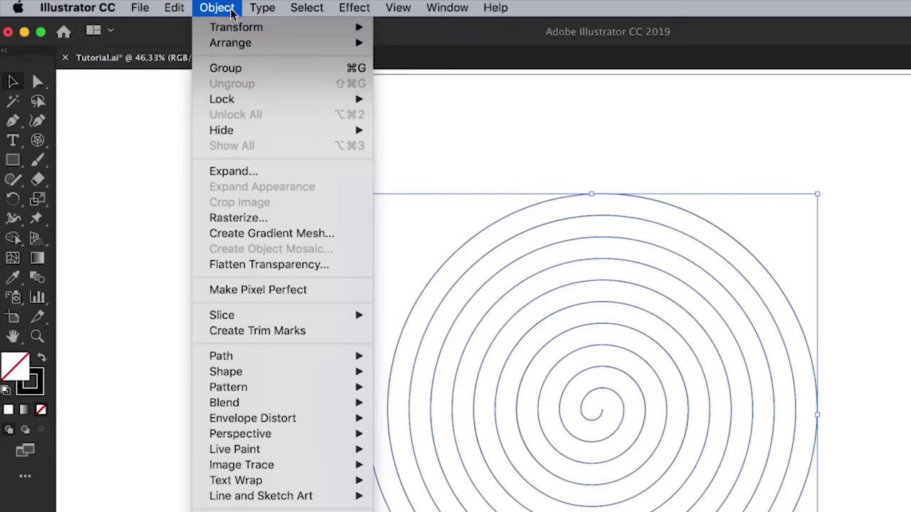
pyautogui.moveTo(302, 358)
pyautogui.click(406, 355)
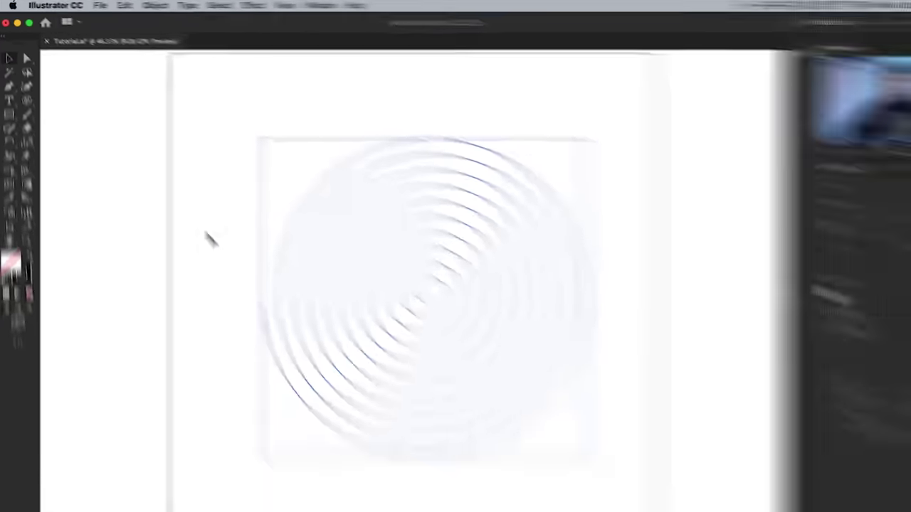
pyautogui.click(294, 338)
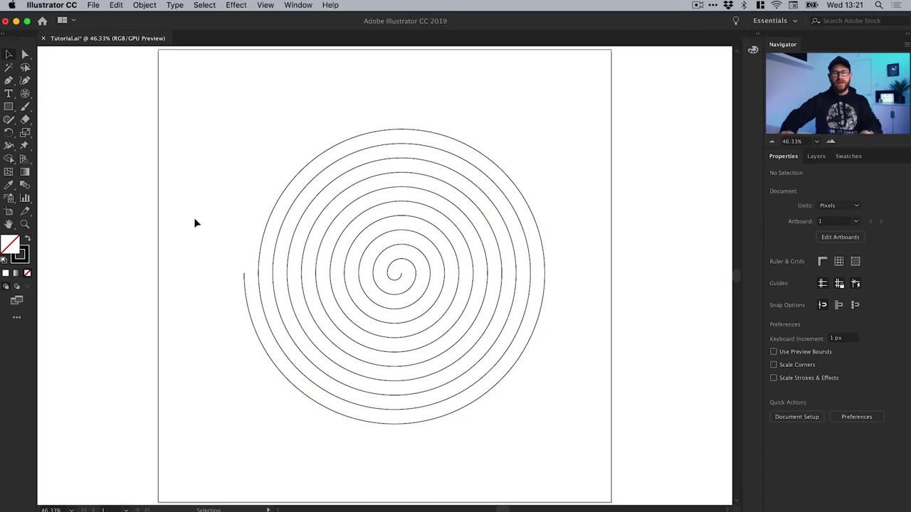
# - Drag the spiral to confirm it moves as one piece, undoing each test move
pyautogui.moveTo(307, 244); pyautogui.dragTo(241, 189)
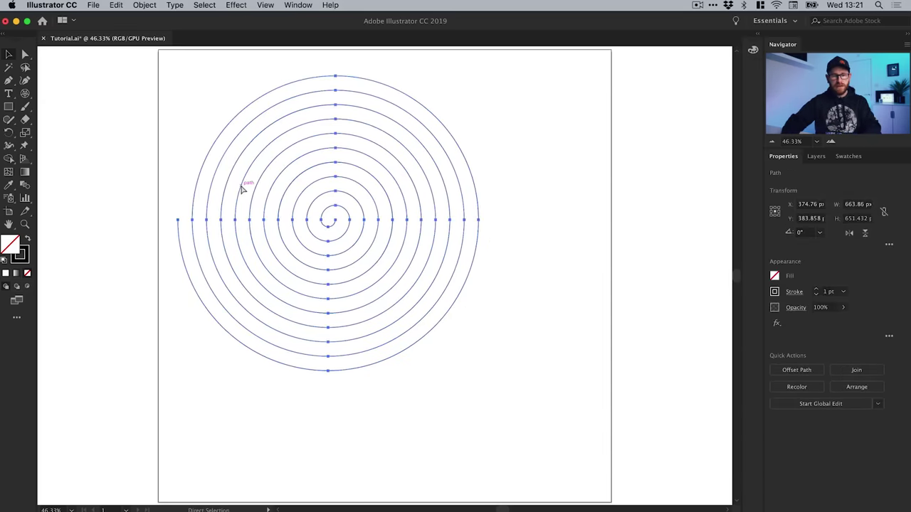
pyautogui.press('super+z')
pyautogui.moveTo(306, 246); pyautogui.dragTo(386, 220)
pyautogui.press('super+z')
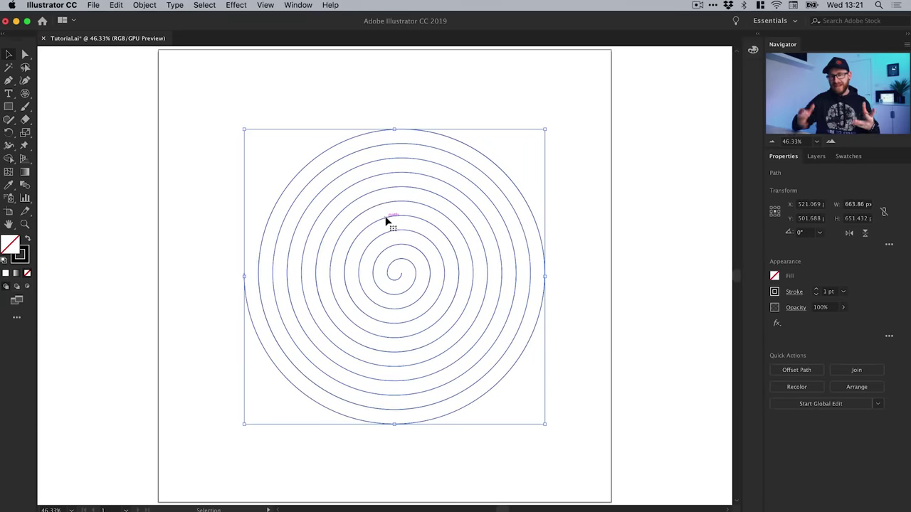
# - Set the spiral's stroke to a blue swatch and raise its weight to 7 pt
pyautogui.click(28, 259)
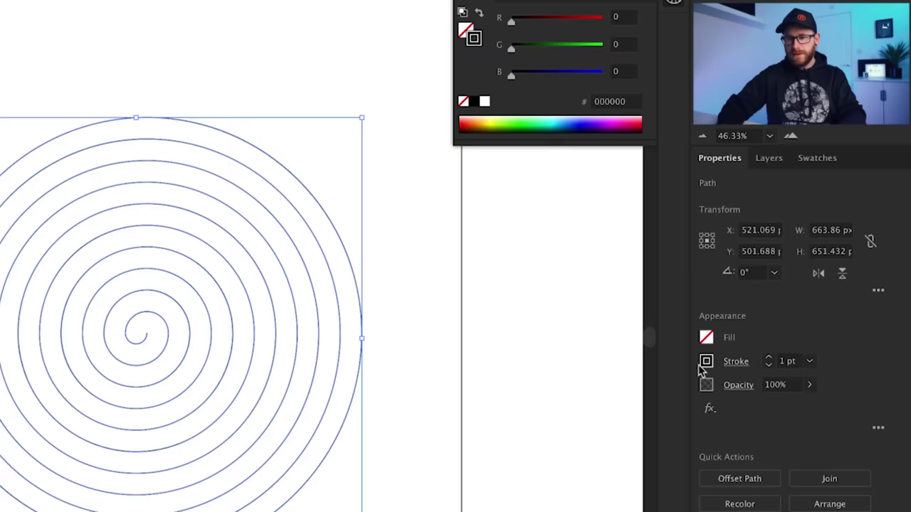
pyautogui.click(774, 292)
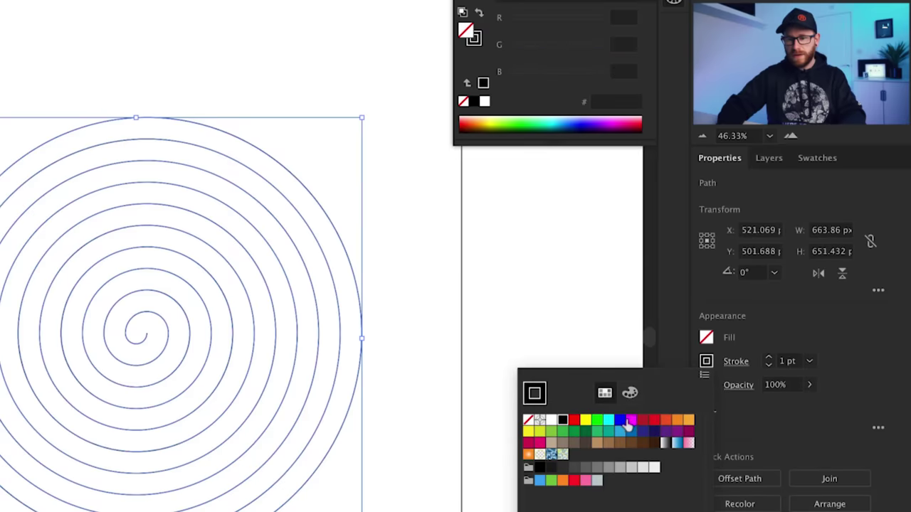
pyautogui.click(631, 432)
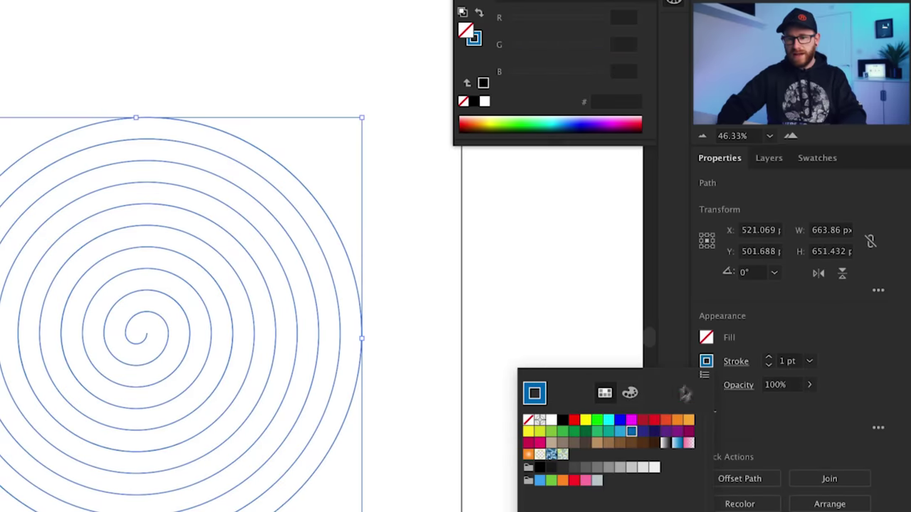
pyautogui.click(768, 358)
pyautogui.click(768, 358)
pyautogui.click(769, 358)
pyautogui.click(768, 358)
pyautogui.click(769, 358)
pyautogui.click(768, 358)
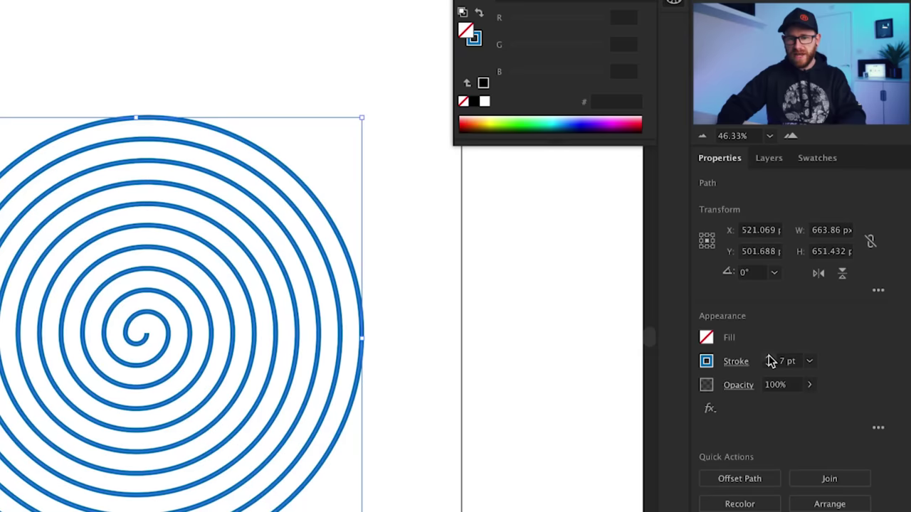
pyautogui.click(730, 369)
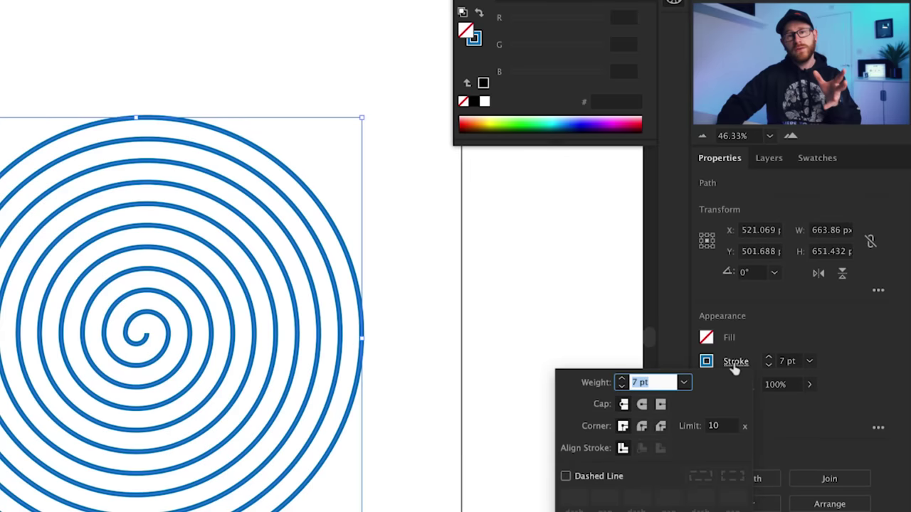
pyautogui.click(711, 367)
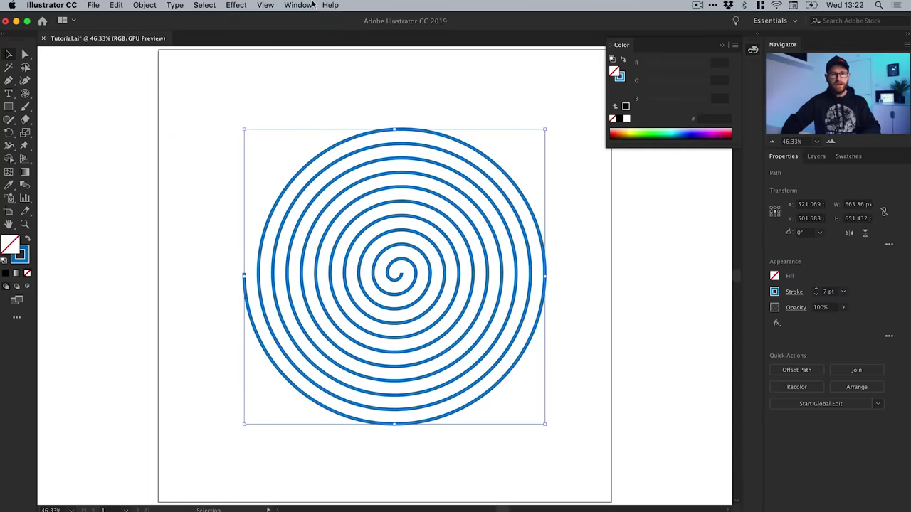
# - Dock the Stroke panel below the colour settings and show all its options
pyautogui.click(313, 5)
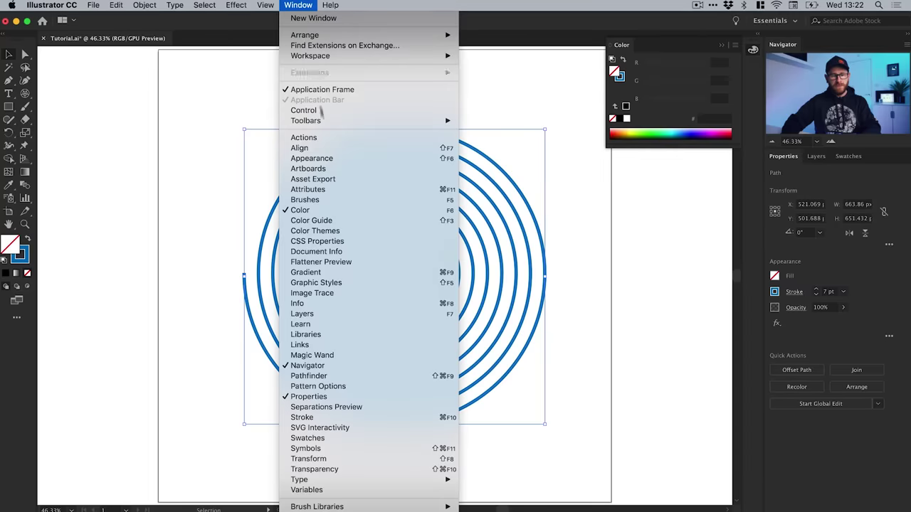
pyautogui.click(301, 417)
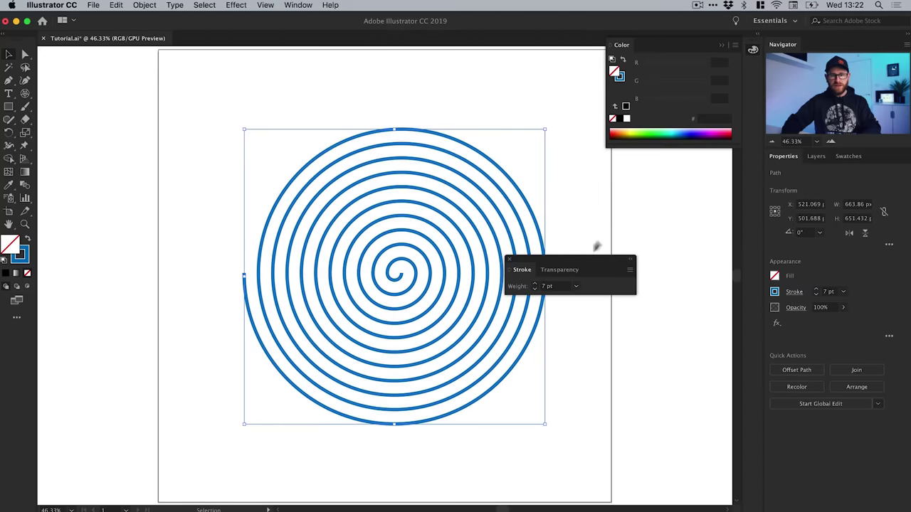
pyautogui.moveTo(599, 264); pyautogui.dragTo(686, 170)
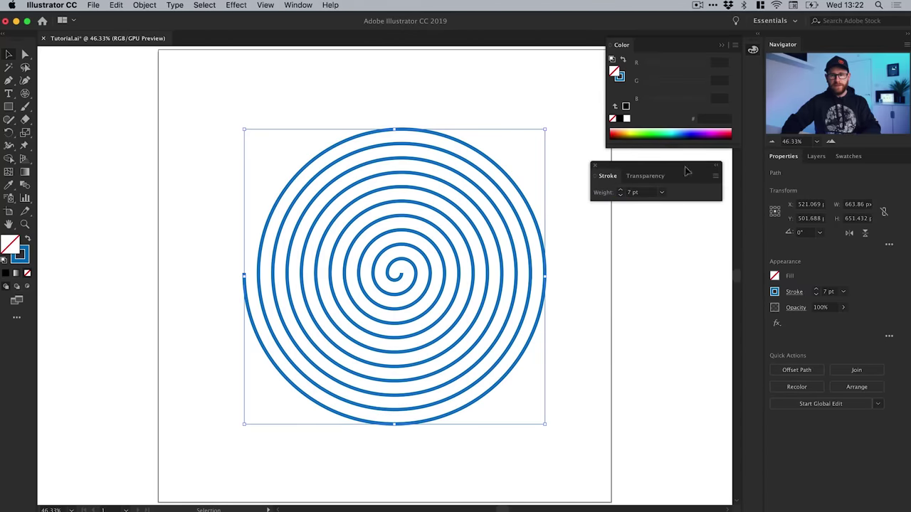
pyautogui.click(752, 51)
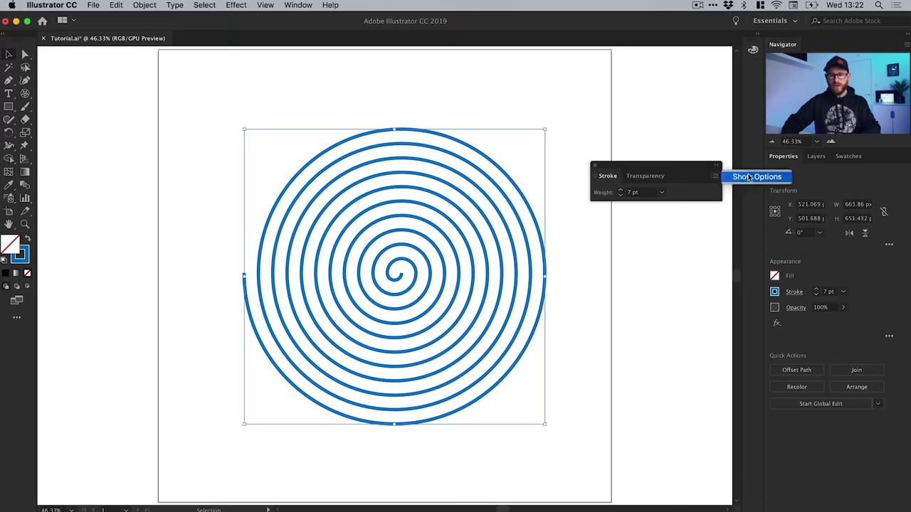
pyautogui.click(748, 178)
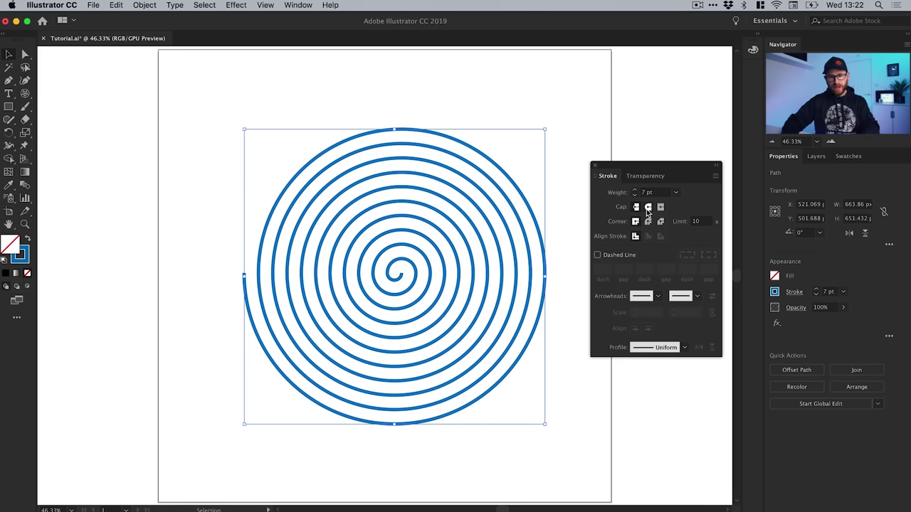
# - Toggle Dashed Line on and off, then set the stroke weight to 16 pt
pyautogui.click(619, 255)
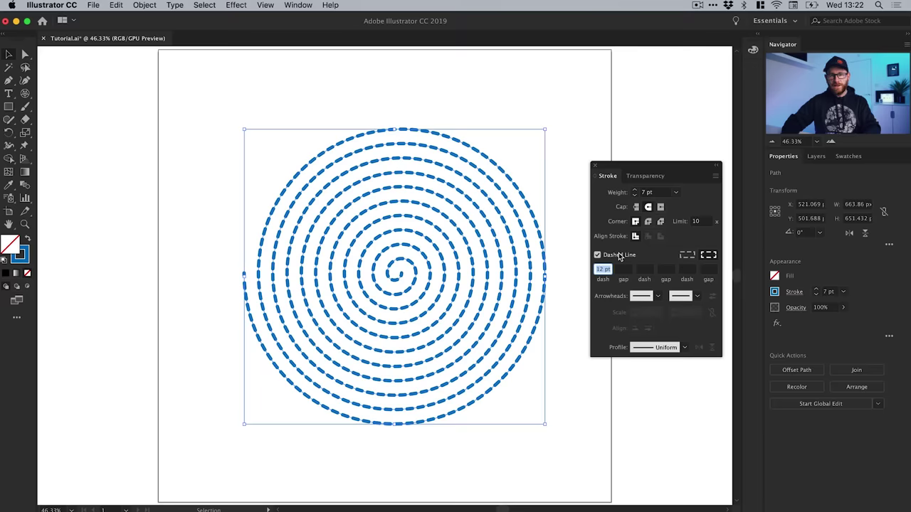
pyautogui.click(619, 256)
pyautogui.click(632, 190)
pyautogui.click(633, 191)
pyautogui.click(632, 190)
pyautogui.click(633, 191)
pyautogui.click(633, 191)
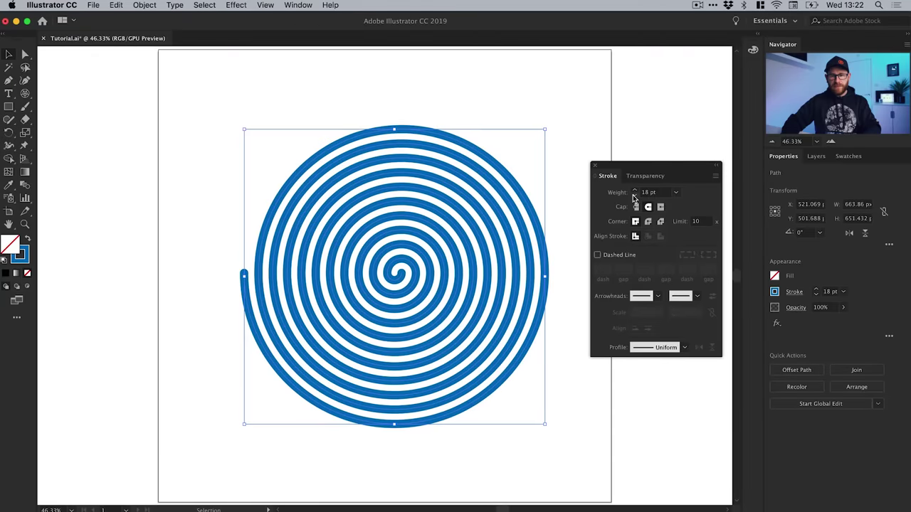
pyautogui.click(634, 196)
pyautogui.moveTo(624, 167); pyautogui.dragTo(621, 65)
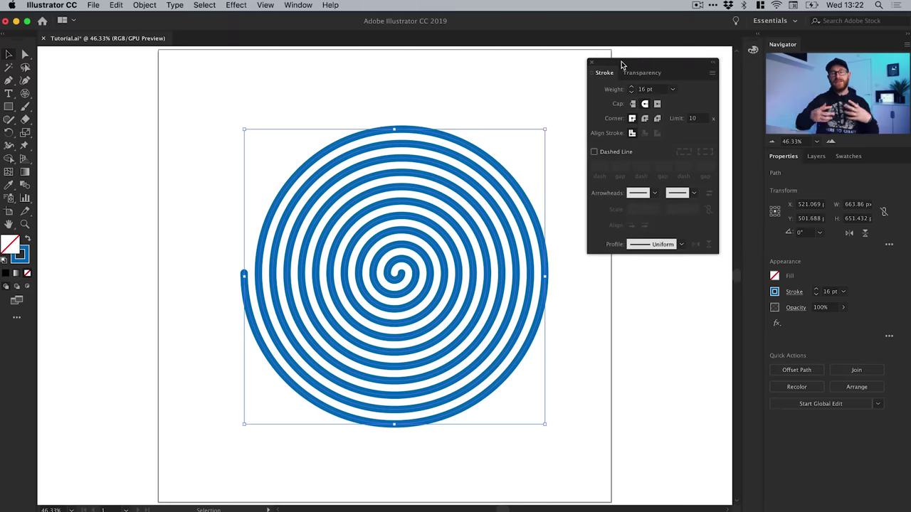